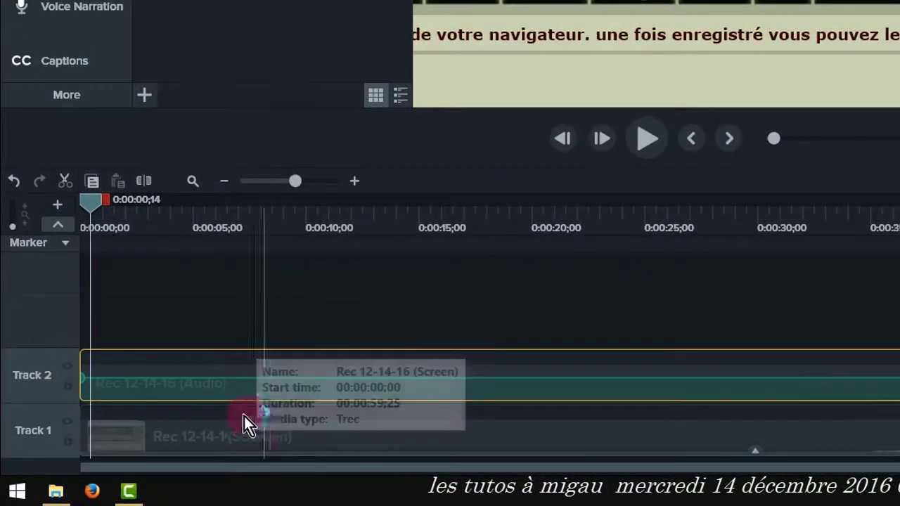
# Split the screen recording clip on Track 1 at 0:00:17;02.
pyautogui.click(285, 435)
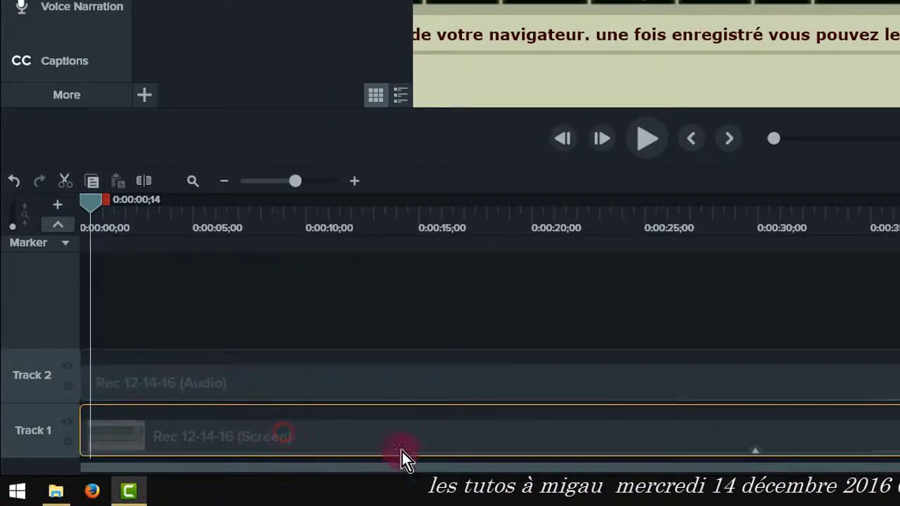
pyautogui.click(232, 226)
pyautogui.click(315, 220)
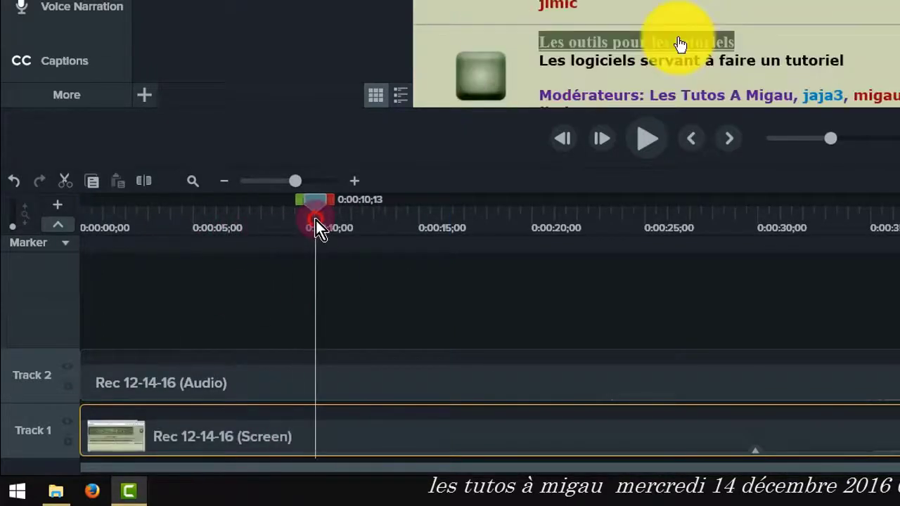
pyautogui.click(396, 218)
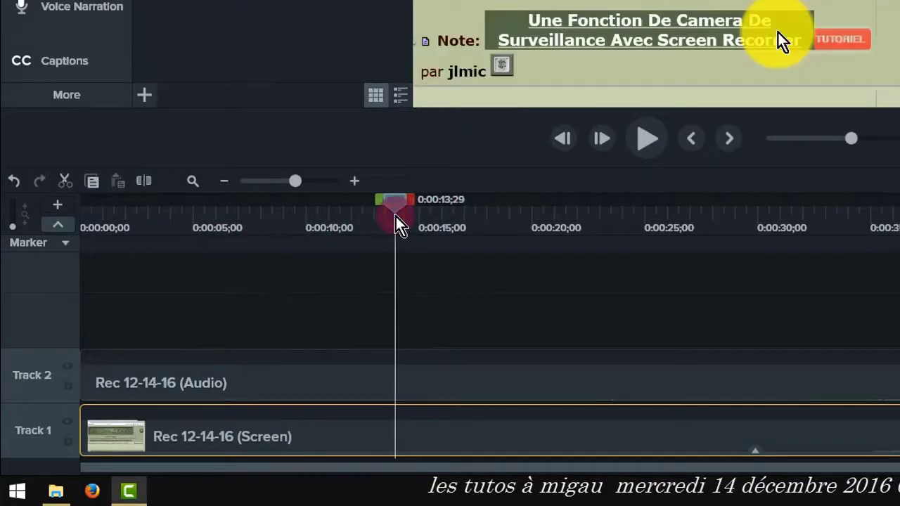
pyautogui.click(467, 219)
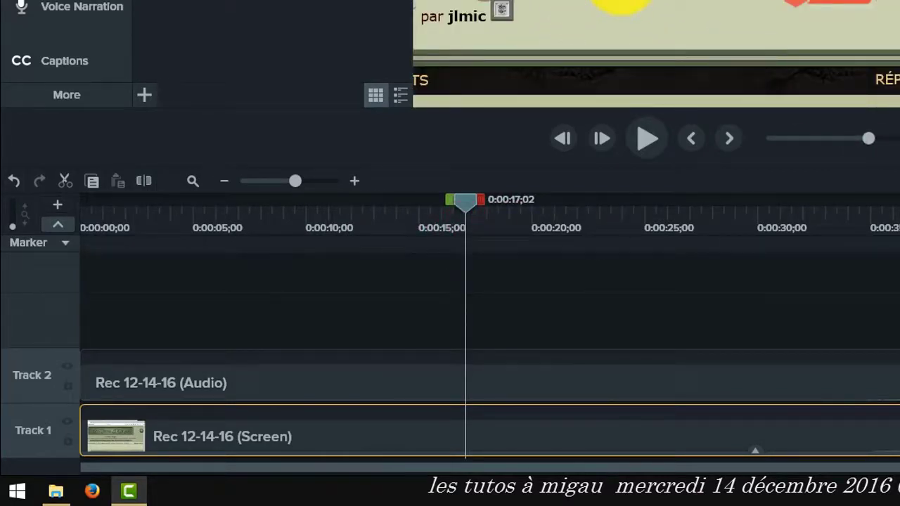
pyautogui.rightClick(467, 202)
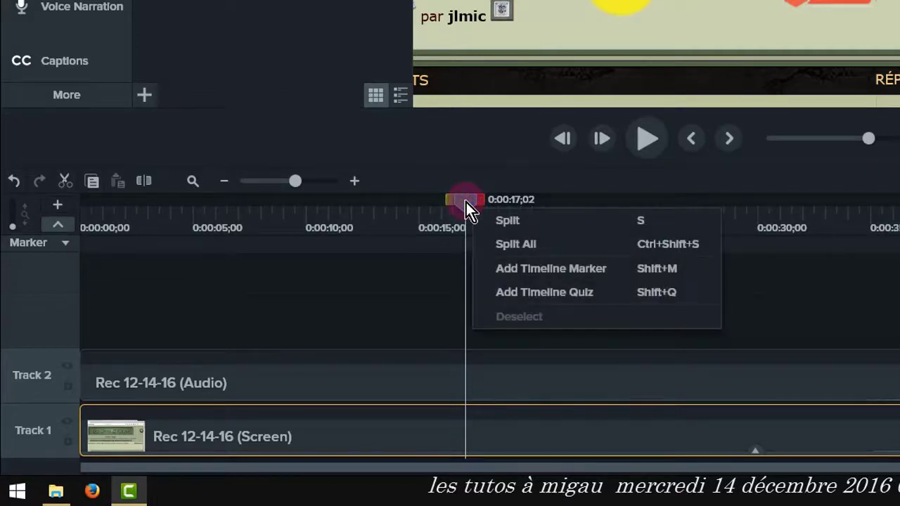
pyautogui.click(507, 221)
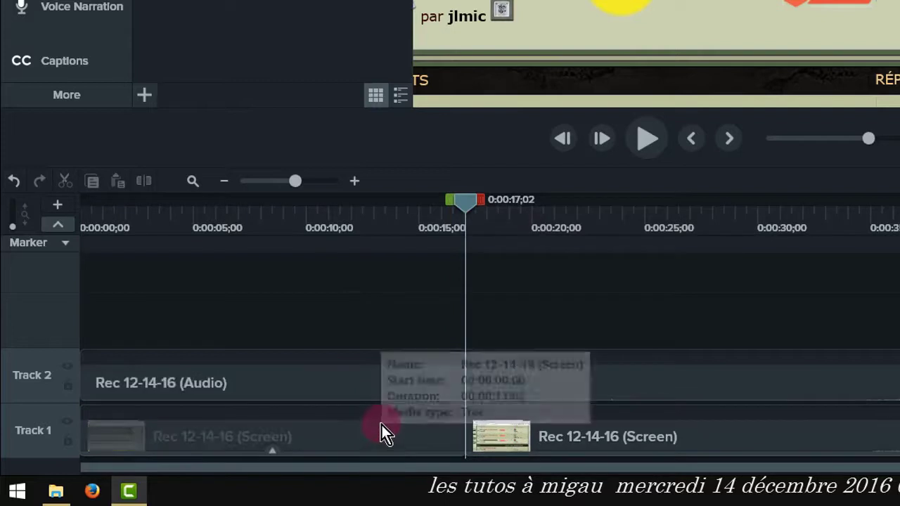
pyautogui.click(362, 427)
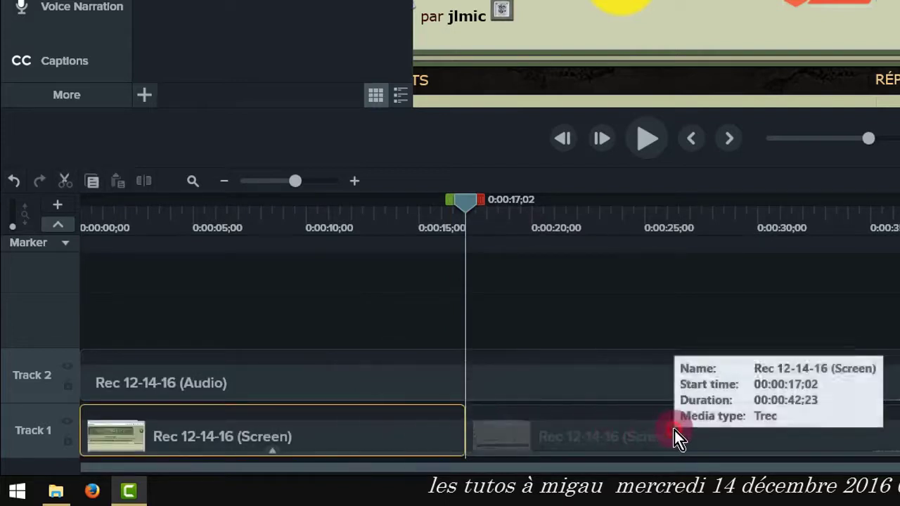
pyautogui.click(636, 433)
pyautogui.click(415, 438)
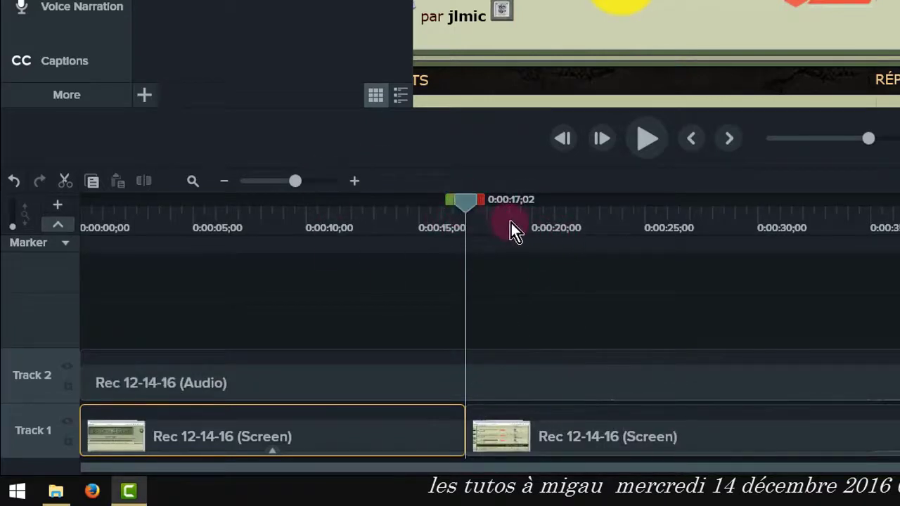
# Split the second screen recording clip on Track 1 at 0:00:20;29.
pyautogui.moveTo(512, 223); pyautogui.dragTo(525, 223)
pyautogui.click(554, 224)
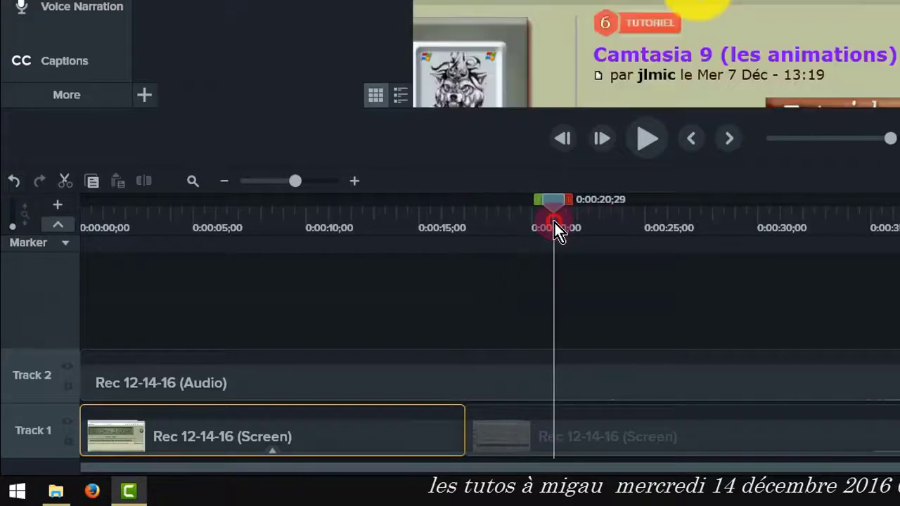
pyautogui.moveTo(253, 357); pyautogui.dragTo(253, 357)
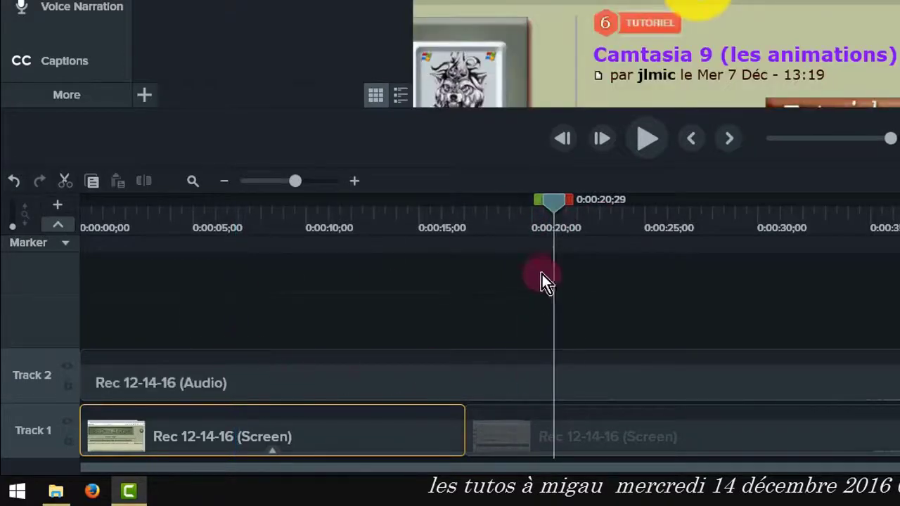
pyautogui.rightClick(554, 203)
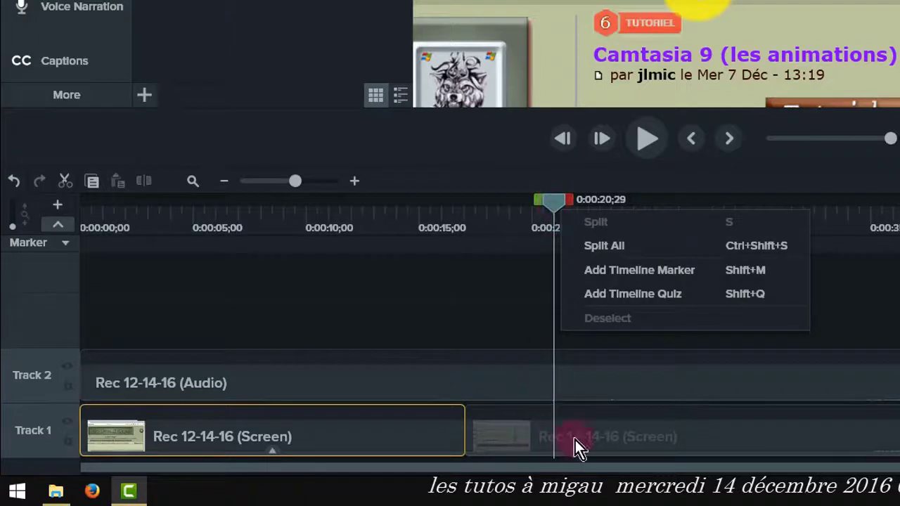
pyautogui.click(607, 423)
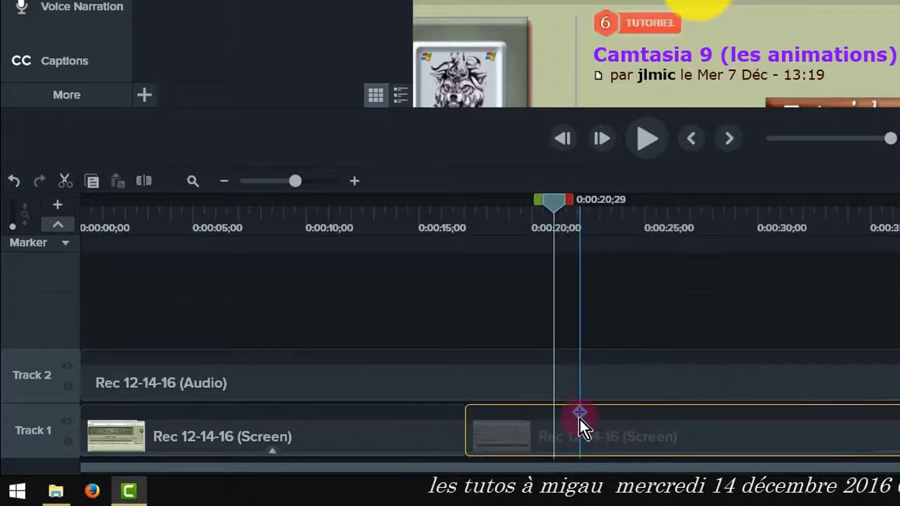
pyautogui.rightClick(556, 205)
pyautogui.click(597, 224)
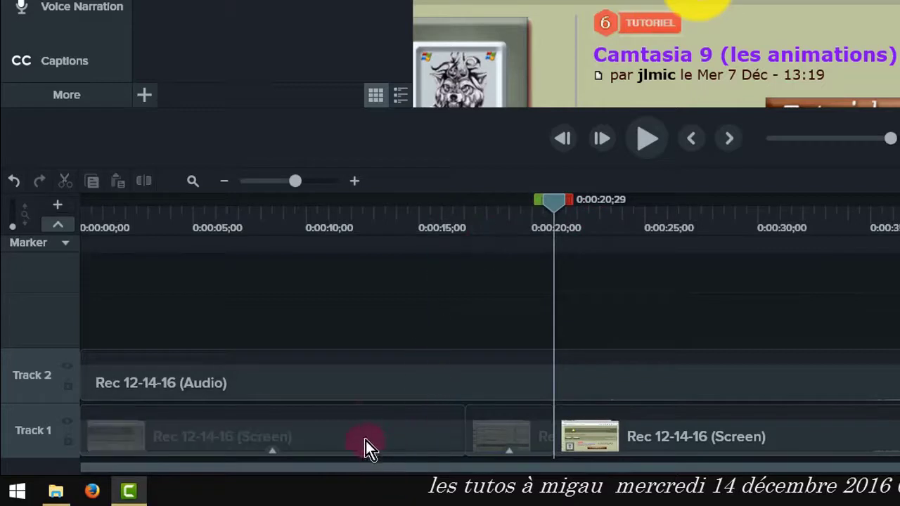
pyautogui.click(301, 441)
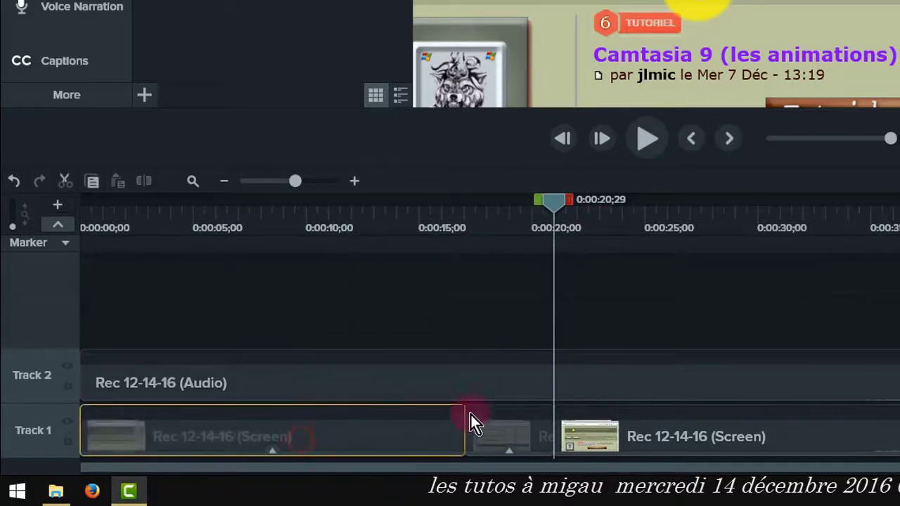
pyautogui.click(502, 441)
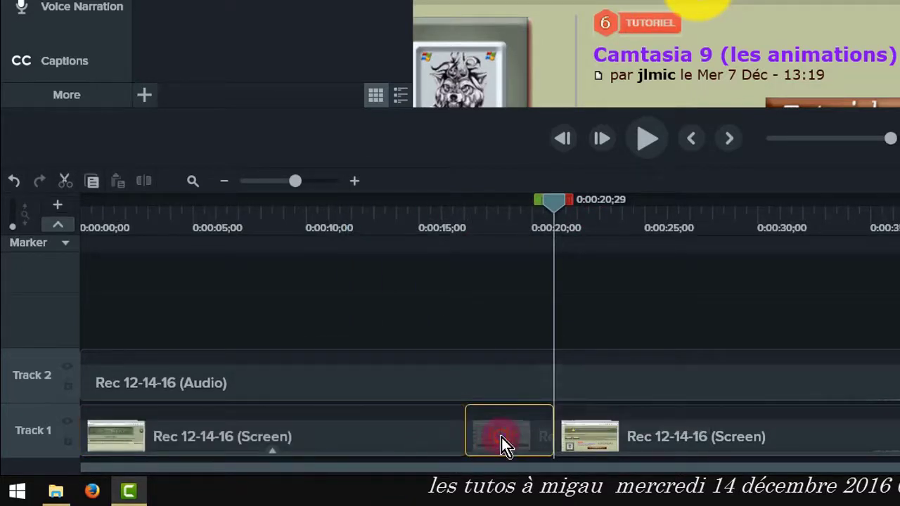
pyautogui.click(529, 431)
pyautogui.click(813, 433)
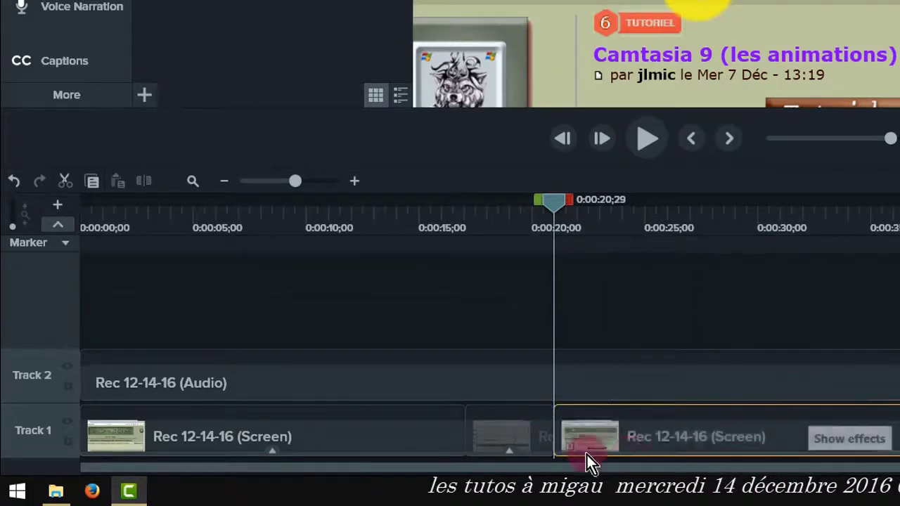
# Delete the short middle screen clip between the two cuts on Track 1.
pyautogui.click(501, 438)
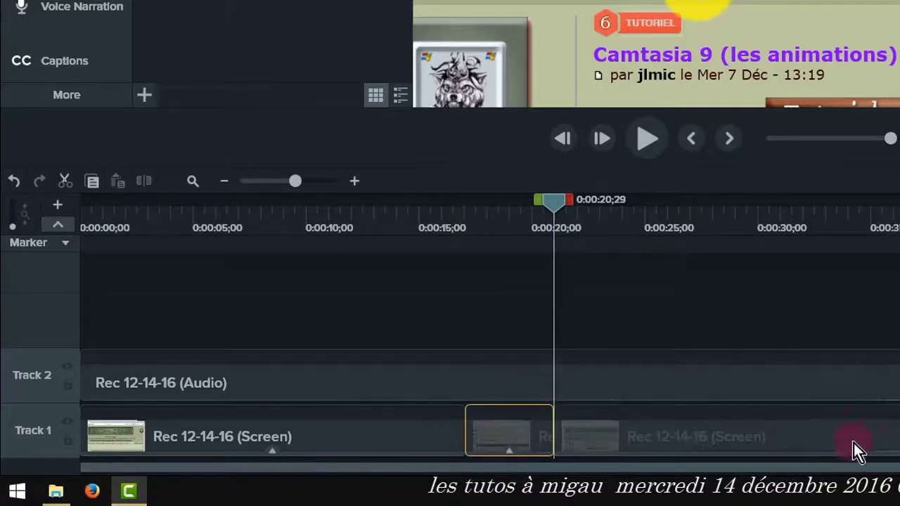
pyautogui.rightClick(493, 439)
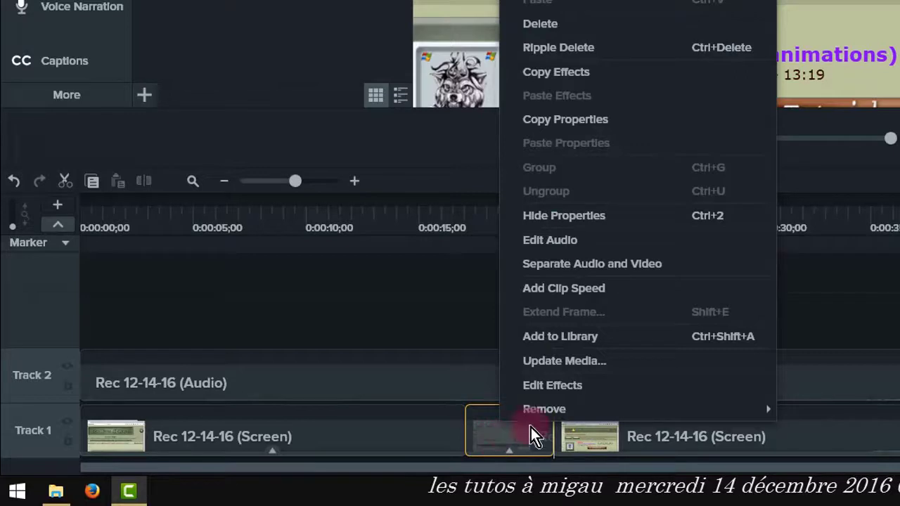
pyautogui.moveTo(550, 419)
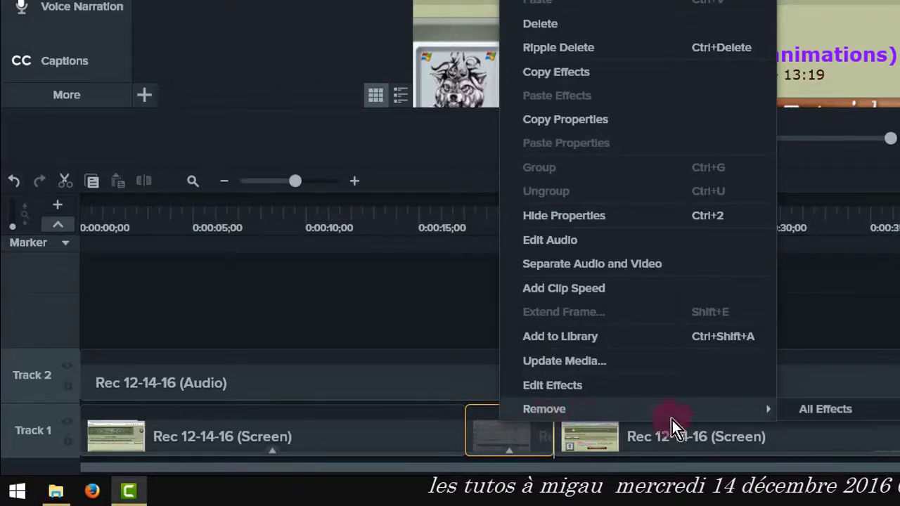
pyautogui.click(518, 435)
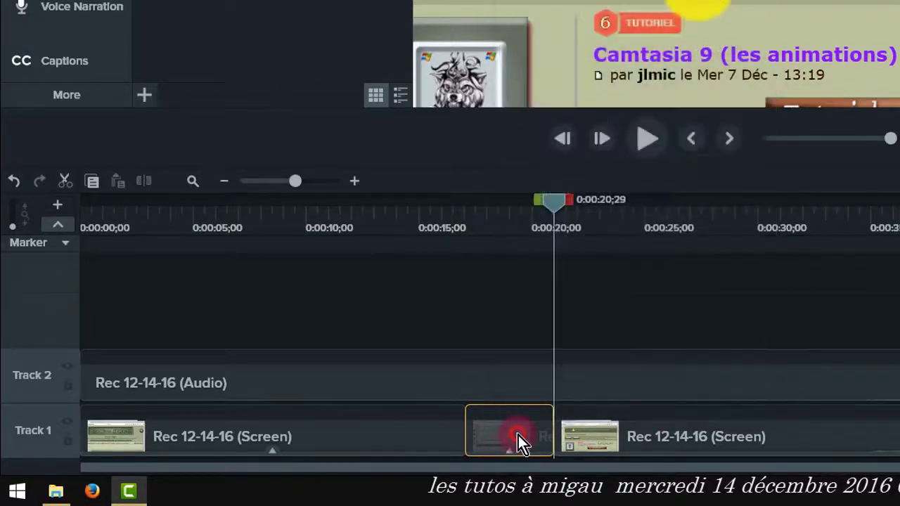
pyautogui.click(508, 437)
pyautogui.press('Delete')
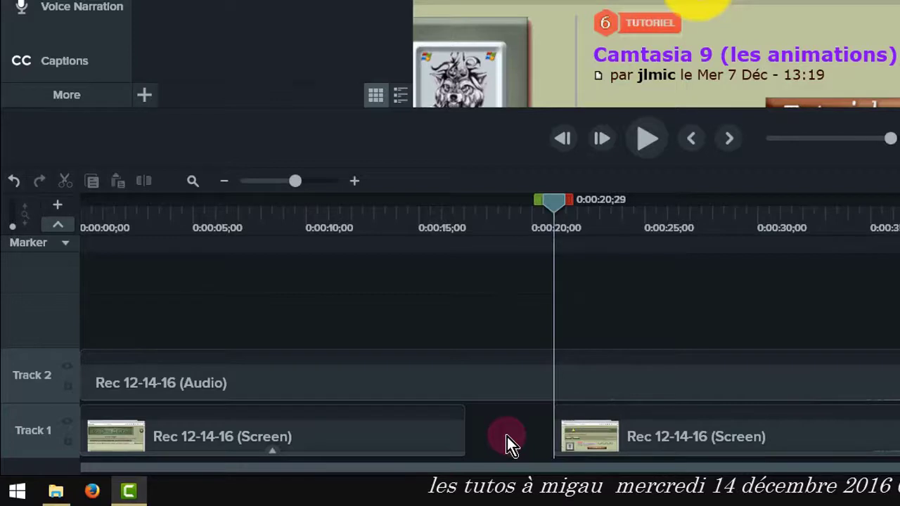
# Move the last screen clip on Track 1 against the end of the first clip to close the gap.
pyautogui.moveTo(507, 437); pyautogui.dragTo(842, 434)
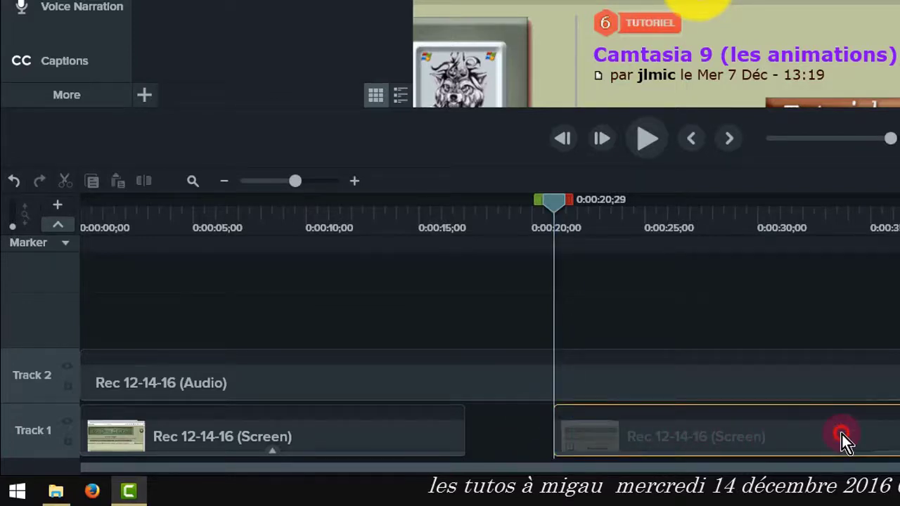
pyautogui.moveTo(842, 435); pyautogui.dragTo(749, 421)
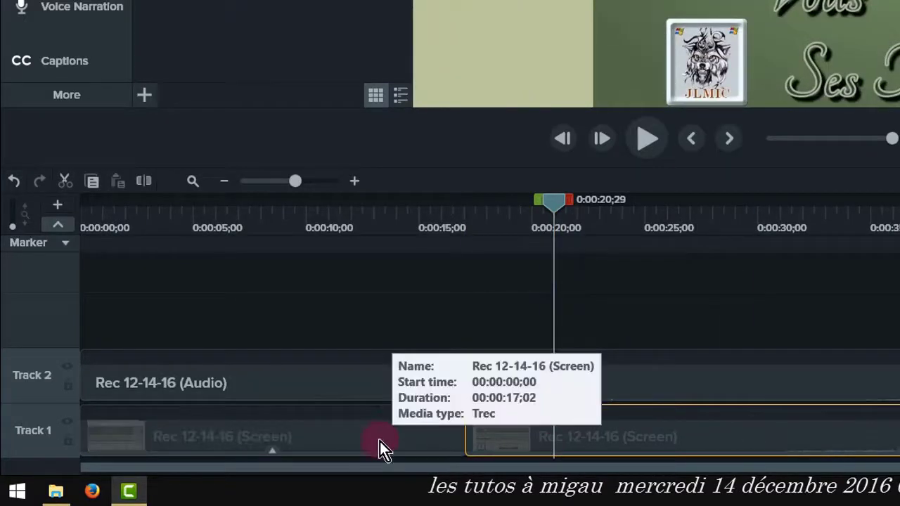
pyautogui.click(362, 442)
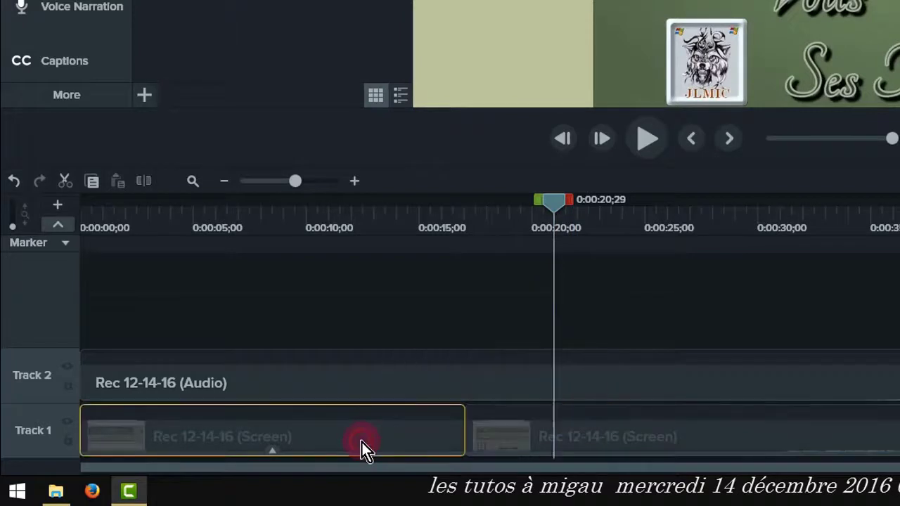
pyautogui.click(615, 431)
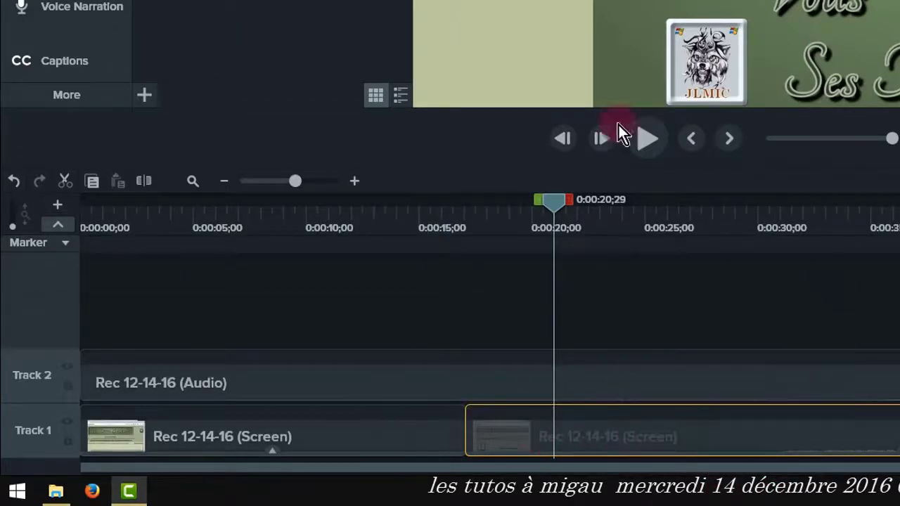
# Undo the last clip's move and the deletion of the middle clip on Track 1.
pyautogui.click(15, 181)
pyautogui.click(14, 181)
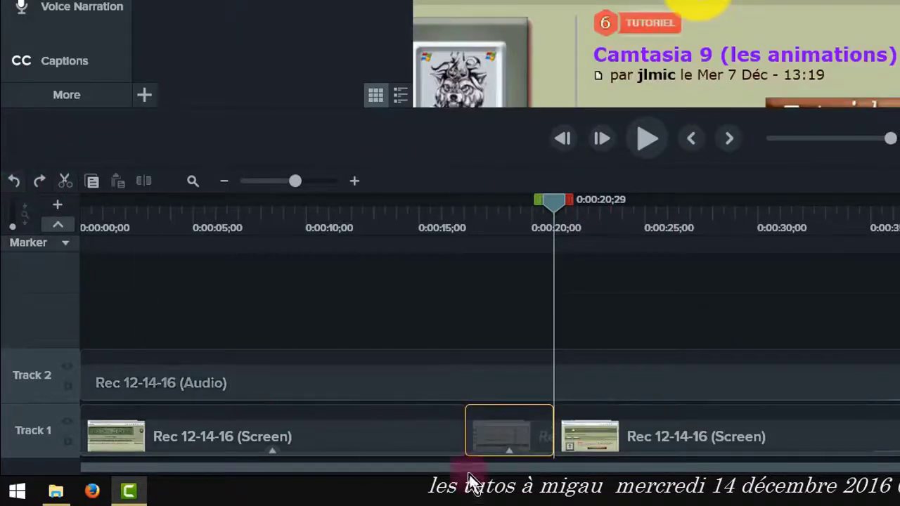
pyautogui.click(404, 429)
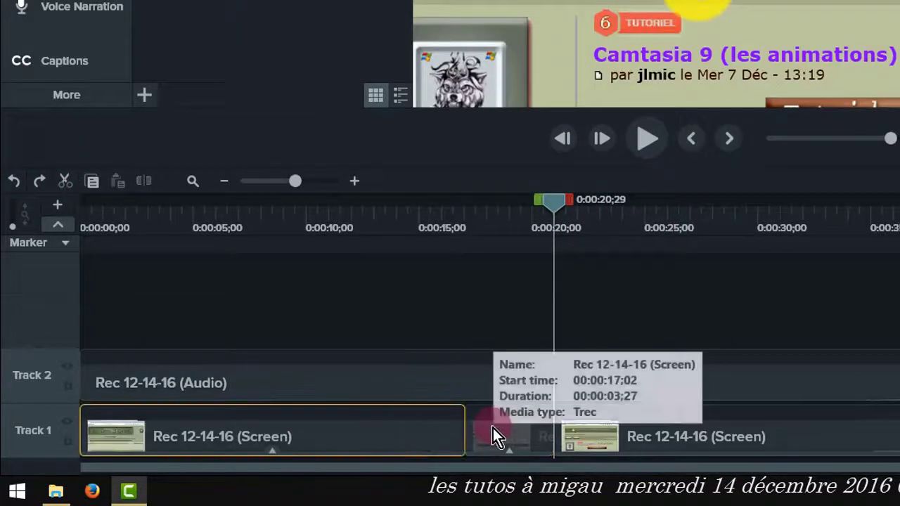
pyautogui.click(502, 451)
pyautogui.moveTo(740, 441); pyautogui.dragTo(466, 407)
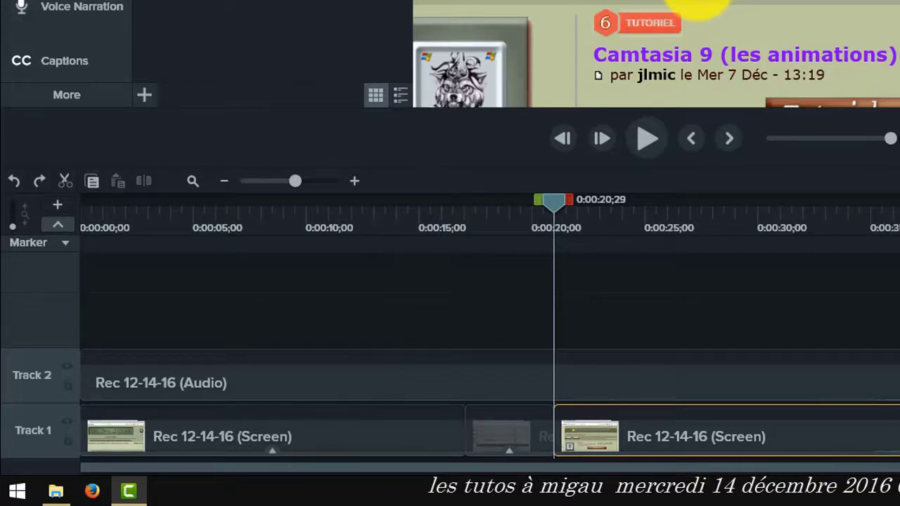
pyautogui.click(426, 431)
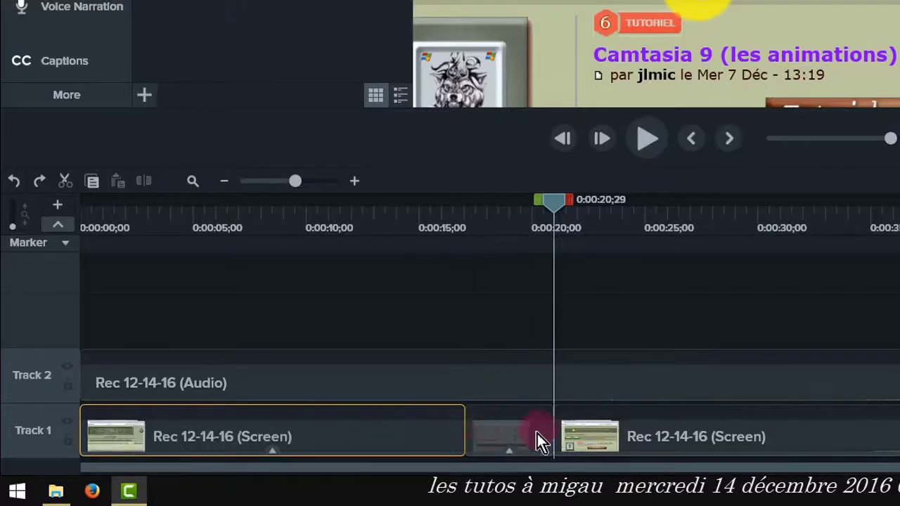
pyautogui.click(699, 443)
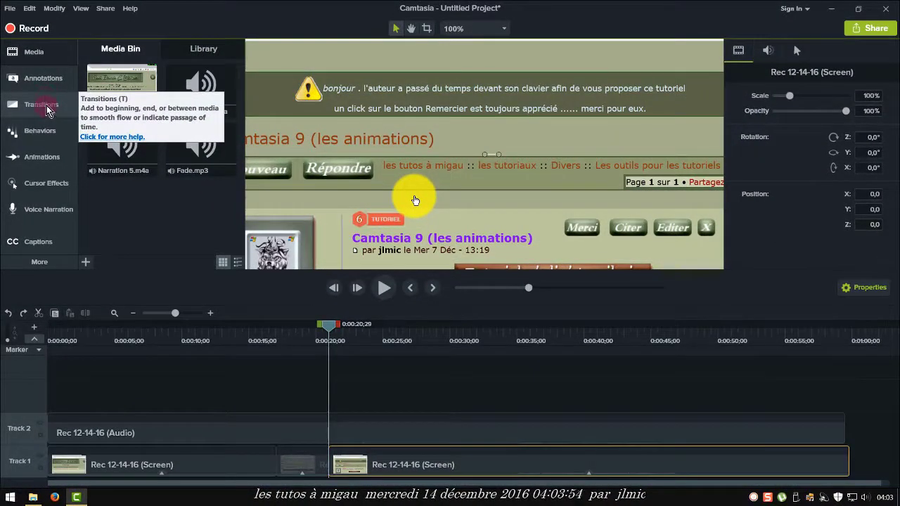
# Add a Fade transition between the first and middle screen clips on Track 1, and another transition between the middle and last clips.
pyautogui.click(47, 108)
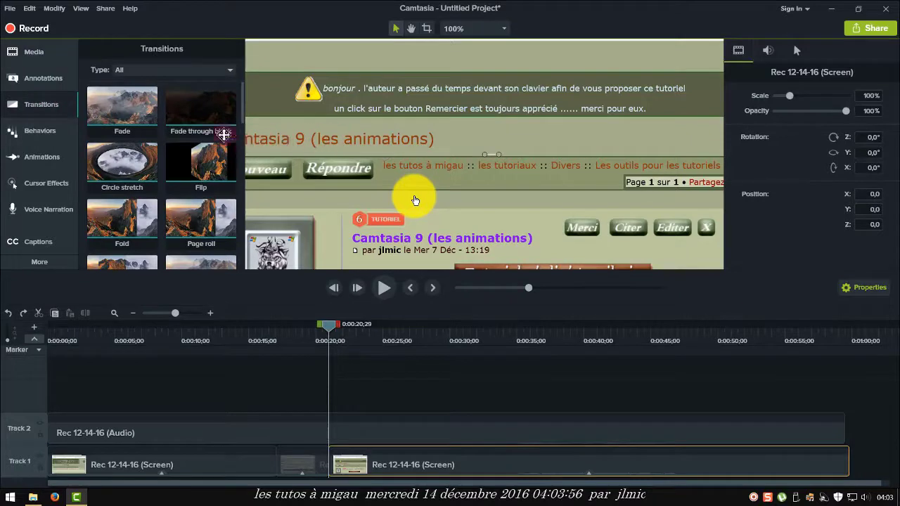
pyautogui.click(271, 470)
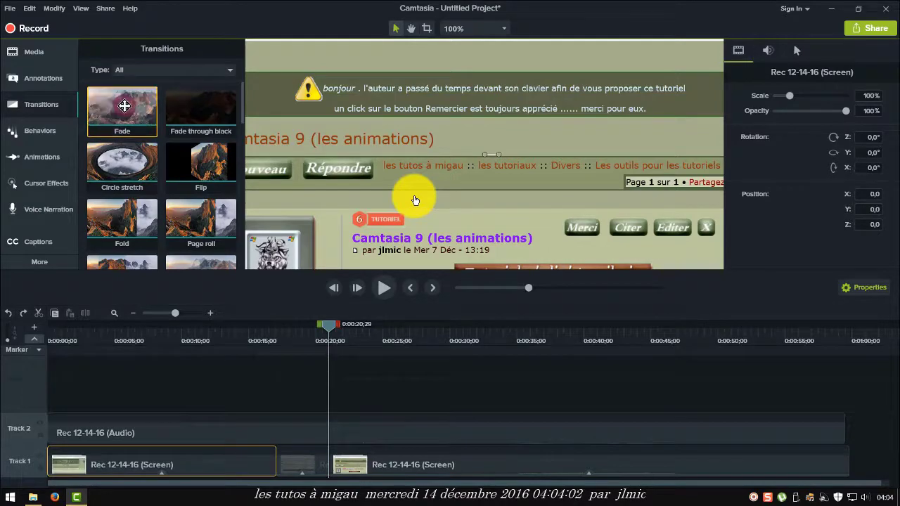
pyautogui.moveTo(124, 105); pyautogui.dragTo(263, 431)
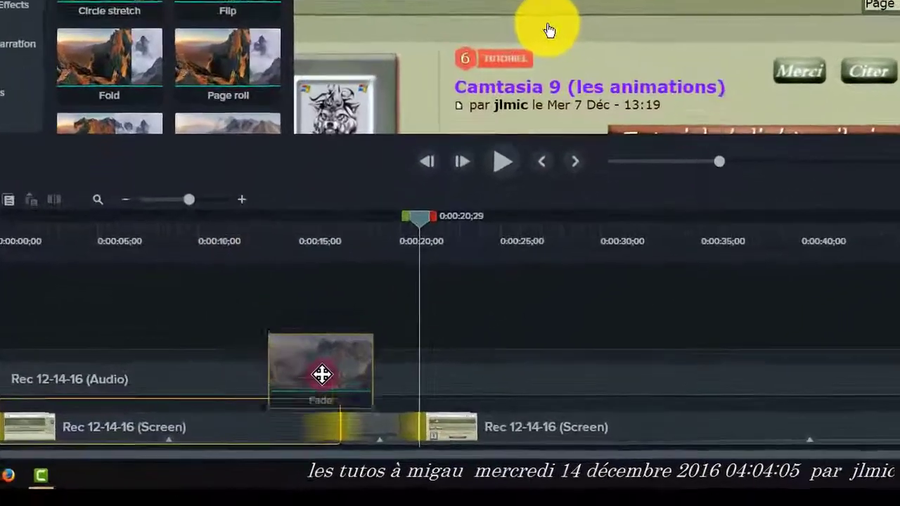
pyautogui.moveTo(322, 375); pyautogui.dragTo(348, 401)
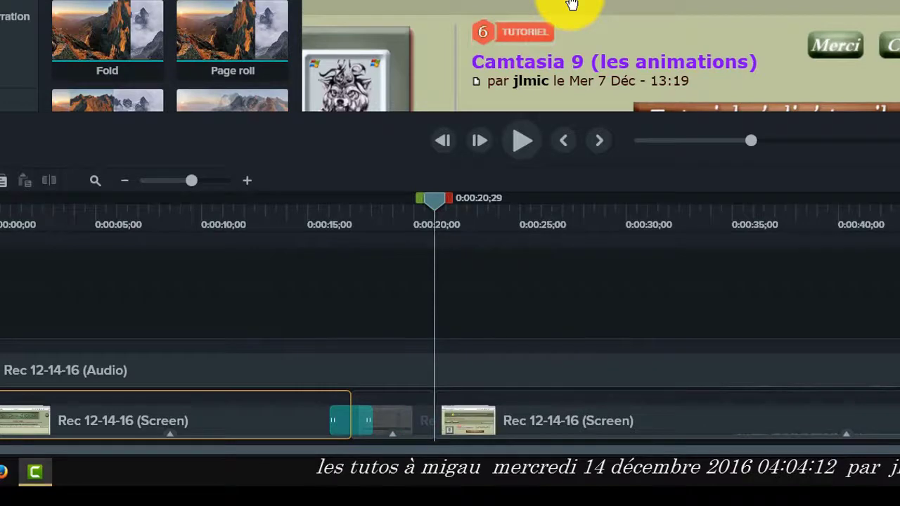
pyautogui.moveTo(107, 35); pyautogui.dragTo(416, 399)
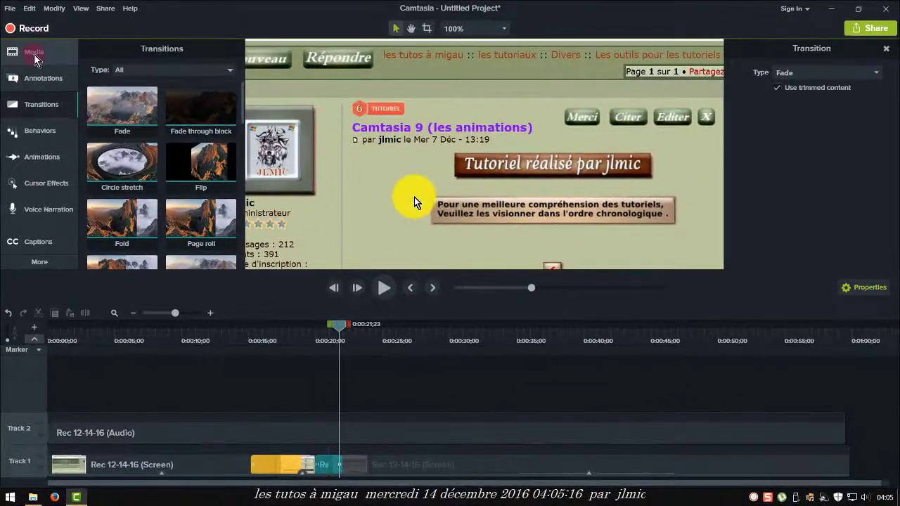
# Import Fade.mp3 into the media bin and place it on Track 3 at the start of the timeline.
pyautogui.click(28, 40)
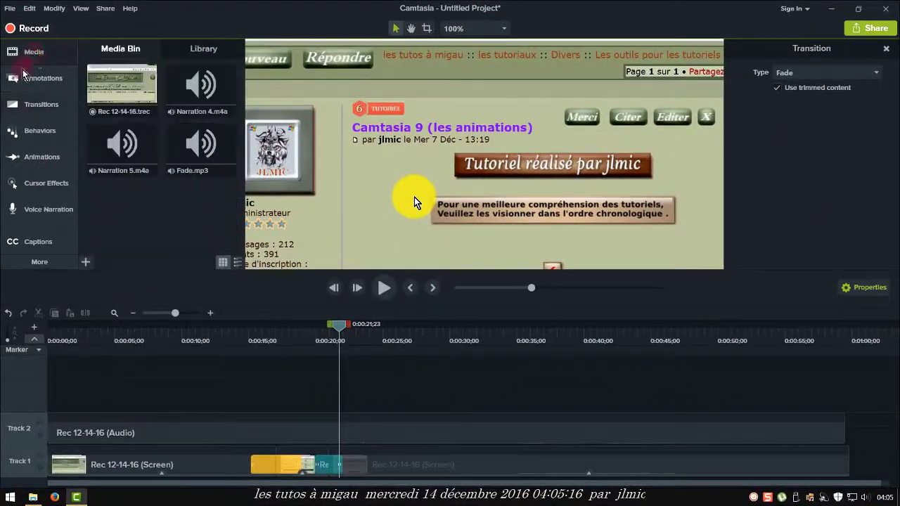
pyautogui.click(85, 263)
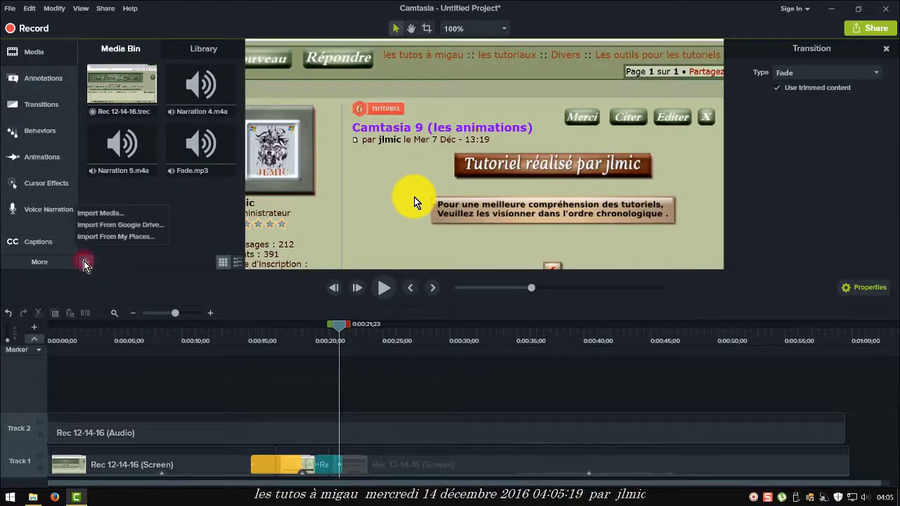
pyautogui.click(105, 213)
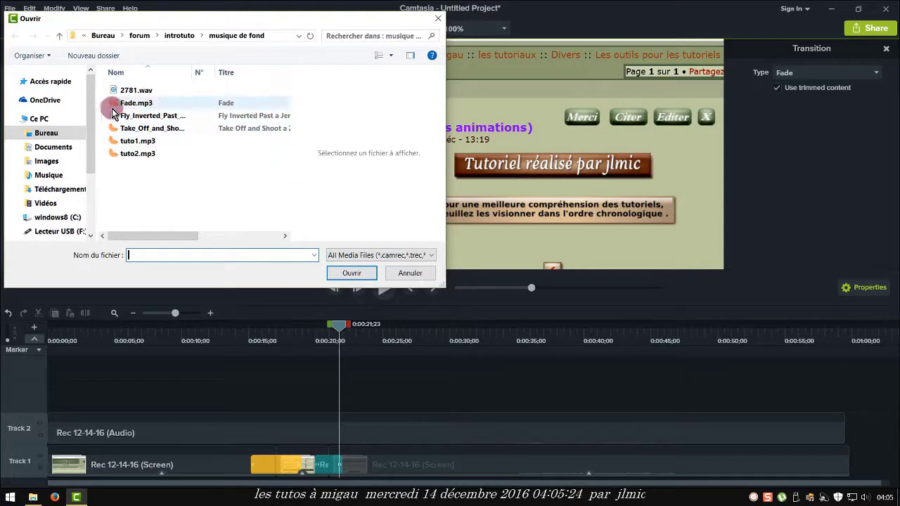
pyautogui.click(138, 107)
pyautogui.click(352, 273)
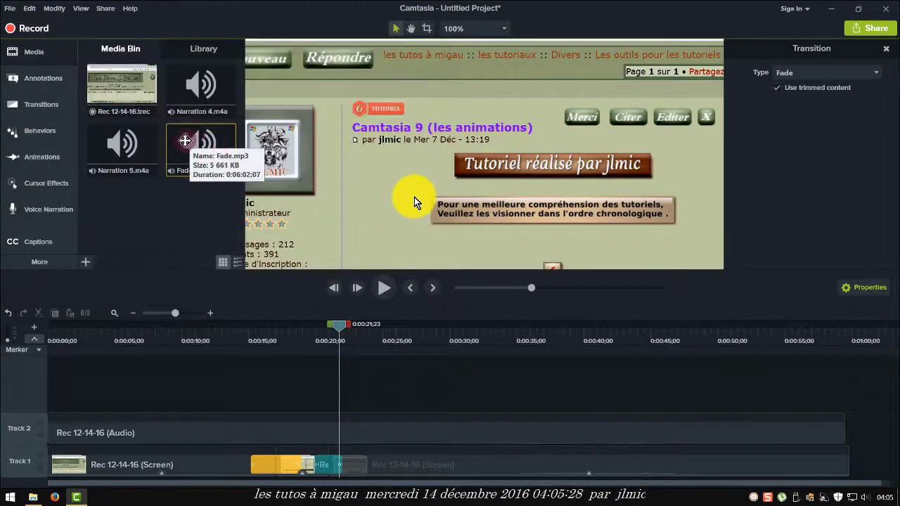
pyautogui.moveTo(197, 137); pyautogui.dragTo(108, 371)
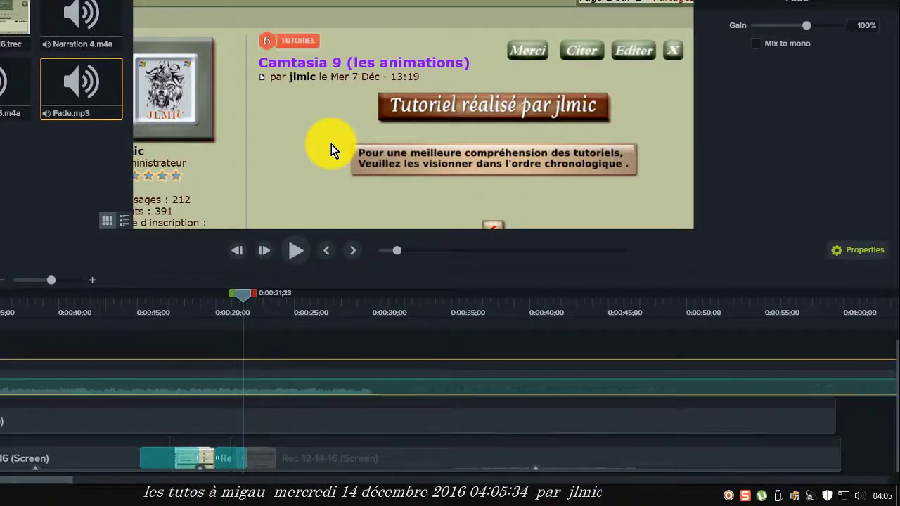
pyautogui.click(288, 322)
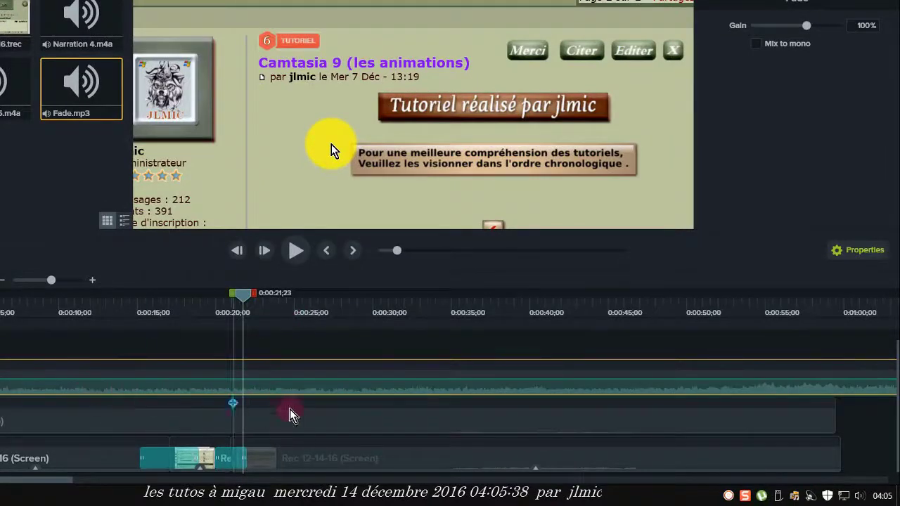
pyautogui.click(799, 459)
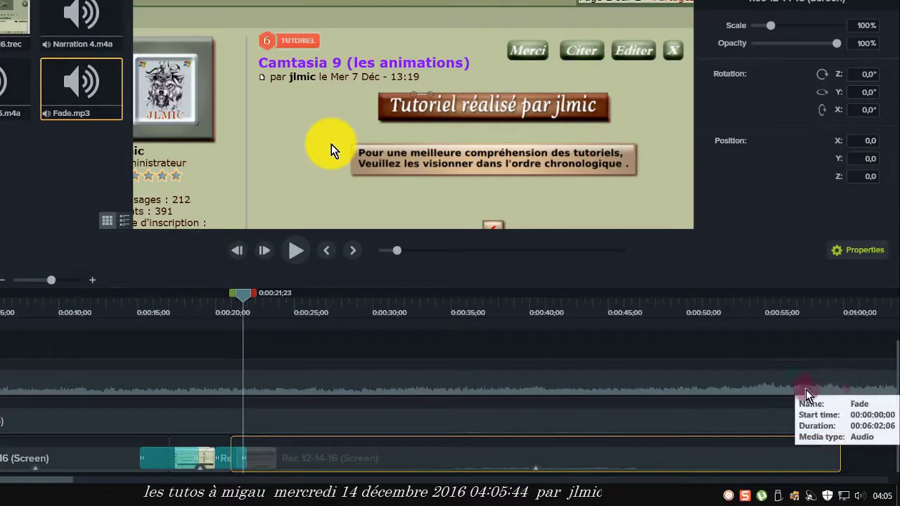
pyautogui.click(830, 385)
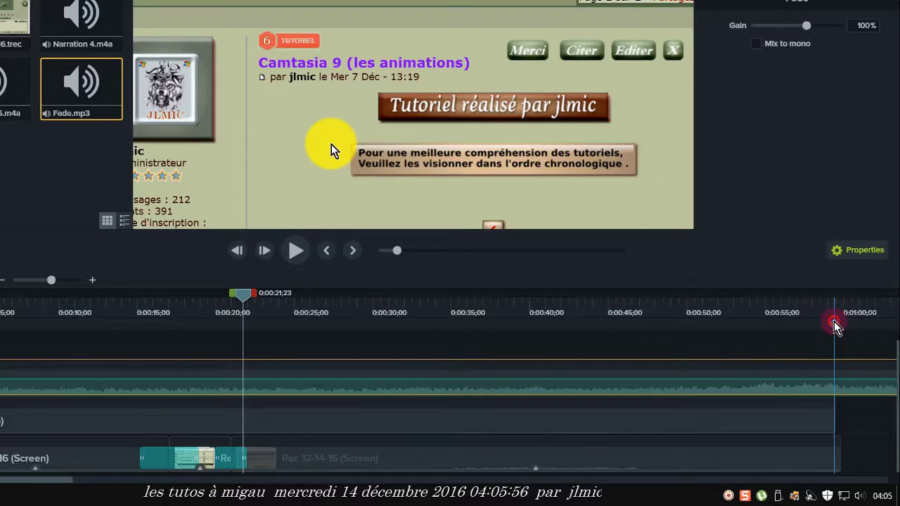
pyautogui.click(836, 325)
pyautogui.click(837, 457)
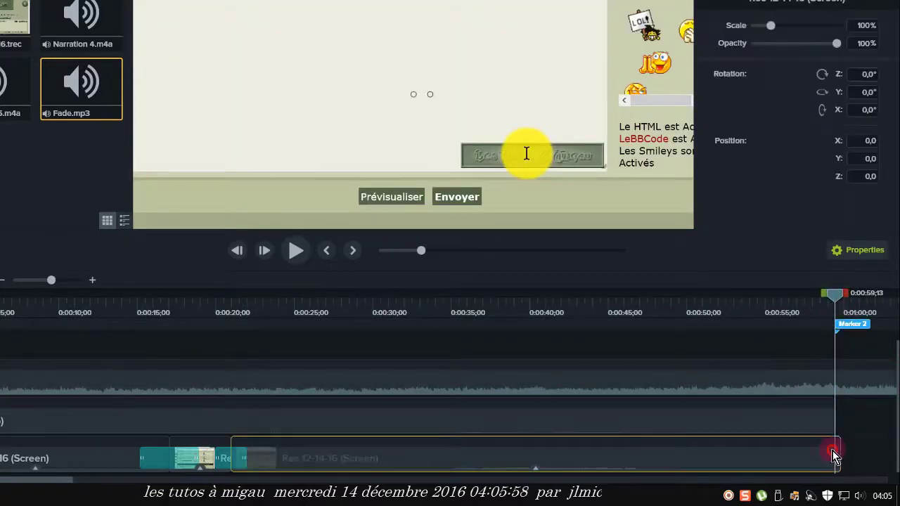
# Move the playhead to the end of the last screen clip at 0:00:59;25 and undo the stray timeline marker, keeping the Fade audio.
pyautogui.moveTo(841, 301); pyautogui.dragTo(845, 298)
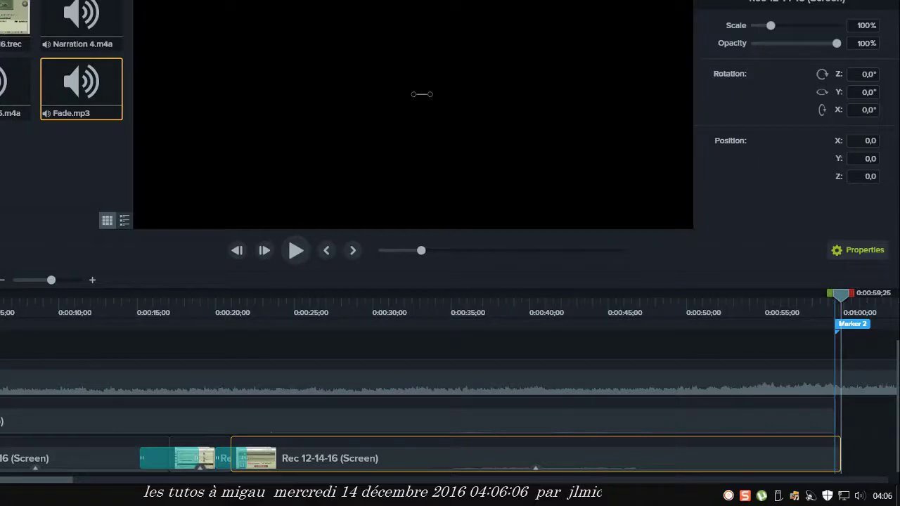
pyautogui.hotkey('ctrl', 'z')
pyautogui.hotkey('ctrl', 'z')
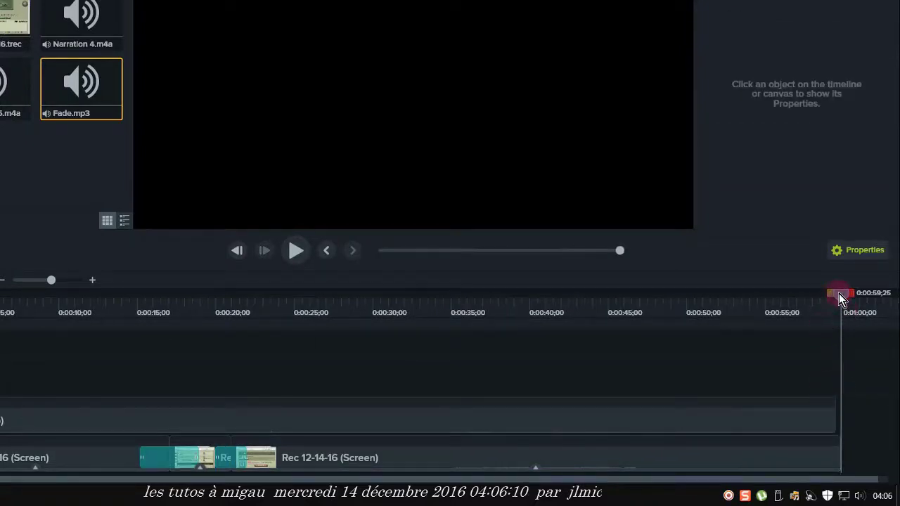
pyautogui.click(804, 461)
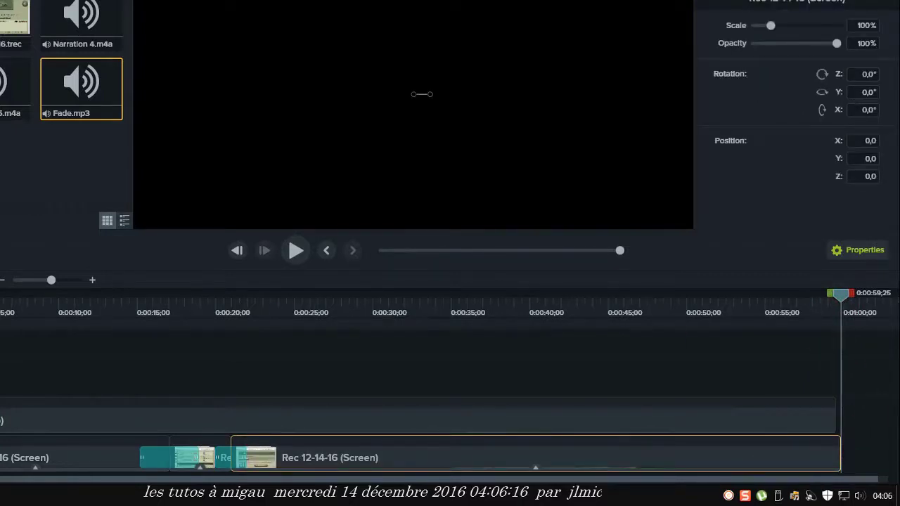
pyautogui.hotkey('ctrl', 'z')
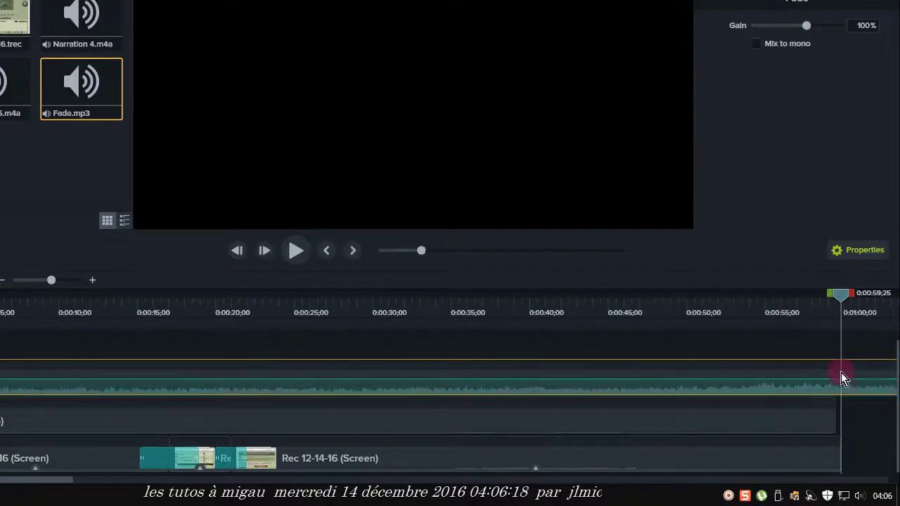
# Split the Fade audio clip on Track 3 at the playhead, in line with the end of the last screen clip.
pyautogui.rightClick(842, 296)
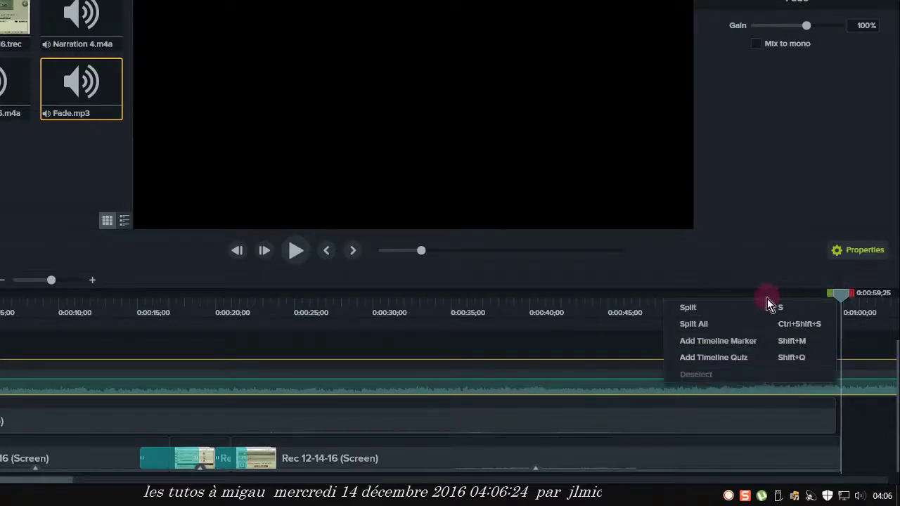
pyautogui.click(691, 307)
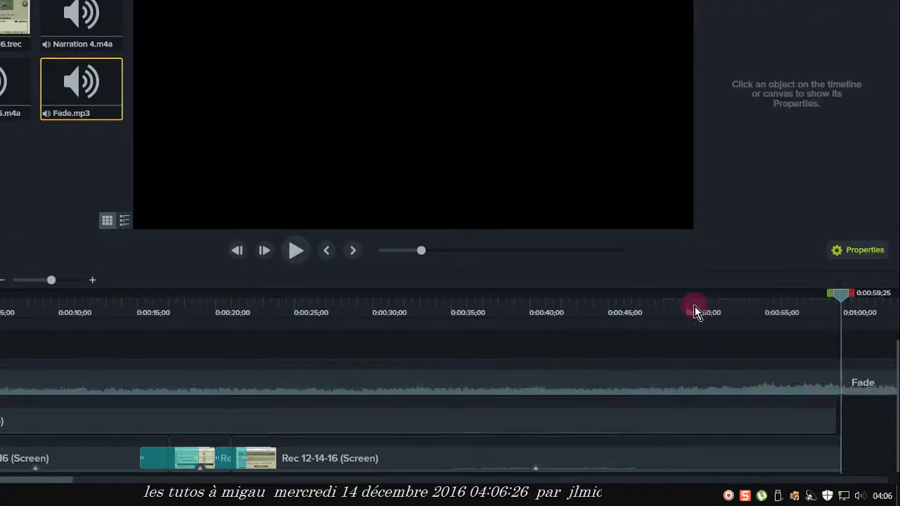
pyautogui.click(781, 380)
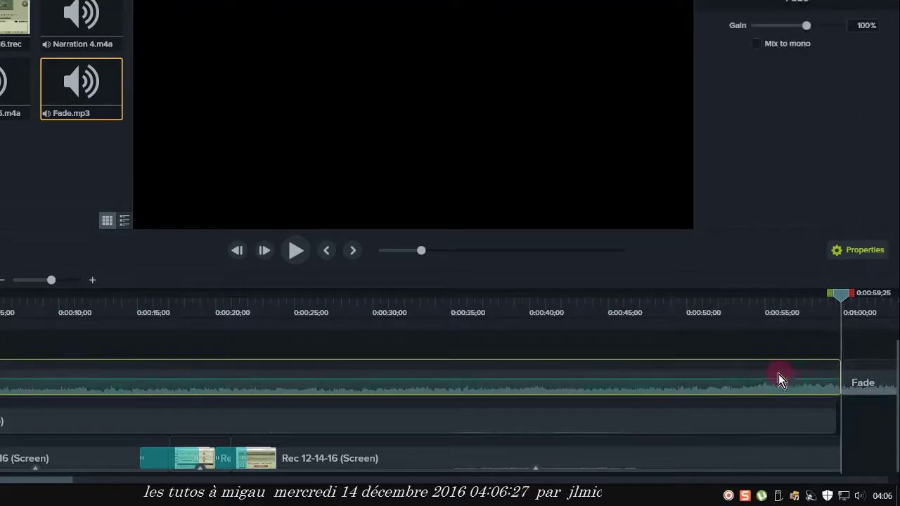
# Delete the leftover part of the Fade audio on Track 3 that extends past the end of the screen recording.
pyautogui.click(864, 369)
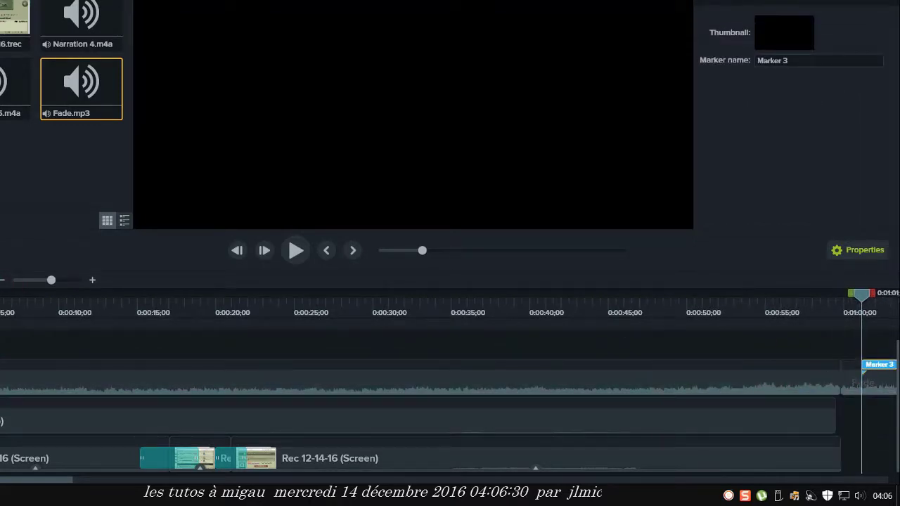
pyautogui.click(850, 382)
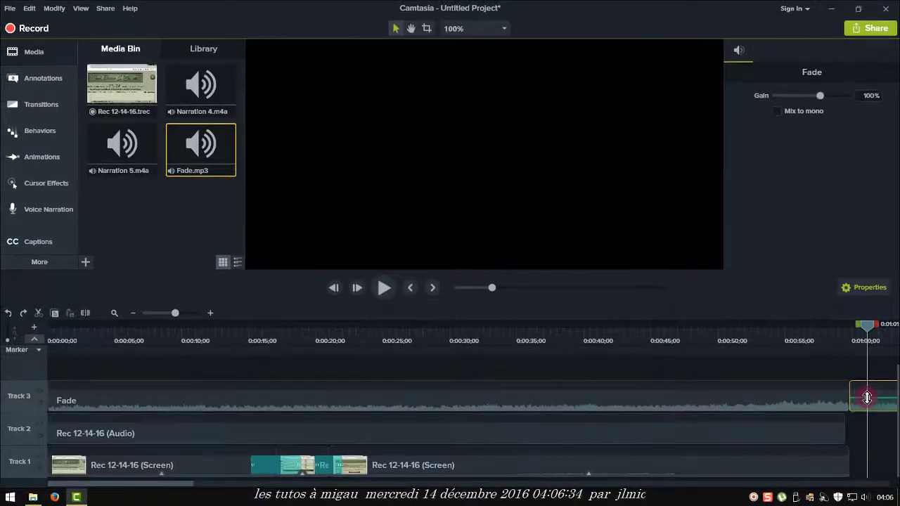
pyautogui.click(865, 387)
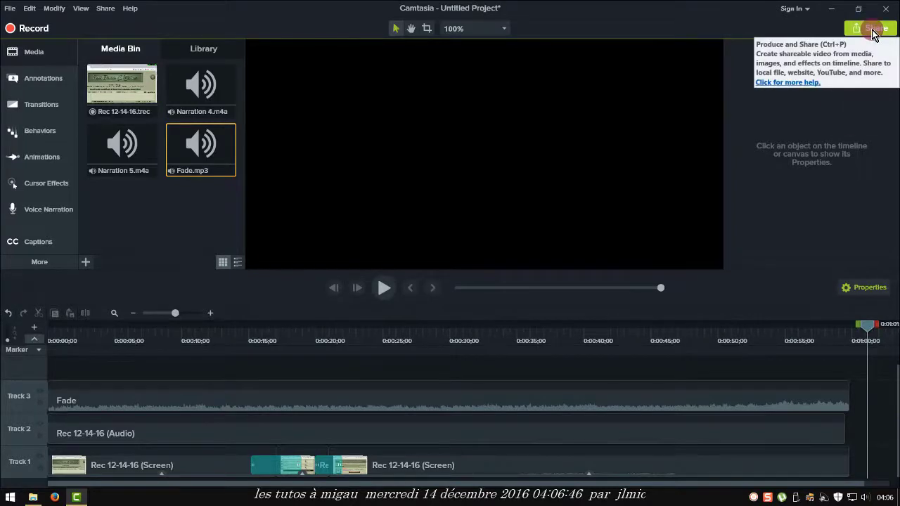
# Start producing the project as a local file with the MP4 only (up to 720p) preset.
pyautogui.click(873, 31)
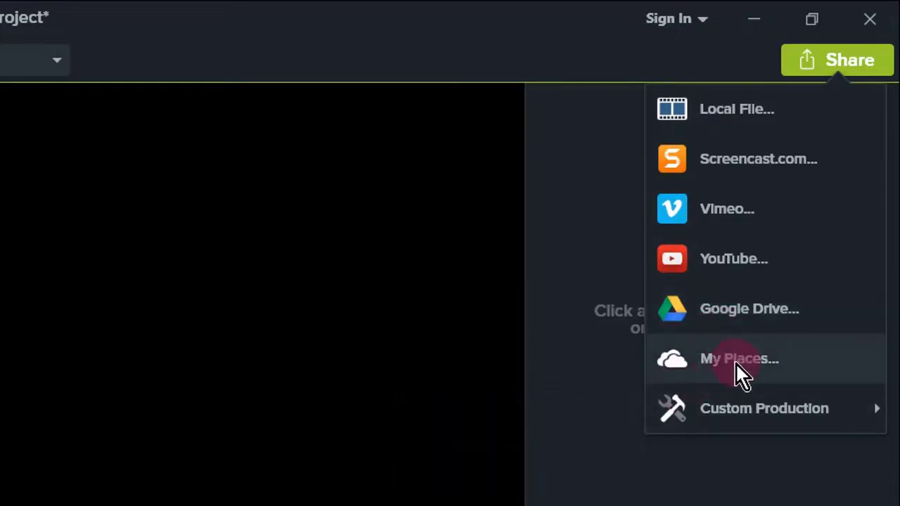
pyautogui.moveTo(719, 422)
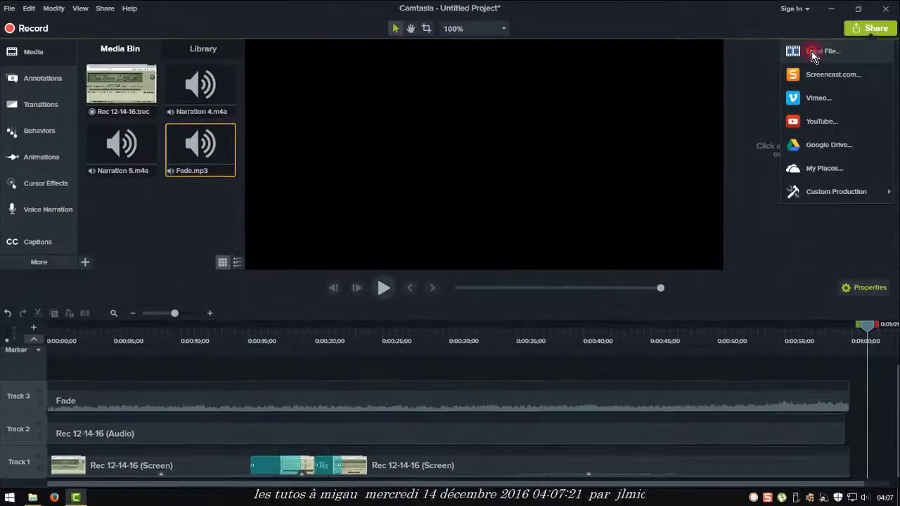
pyautogui.click(802, 61)
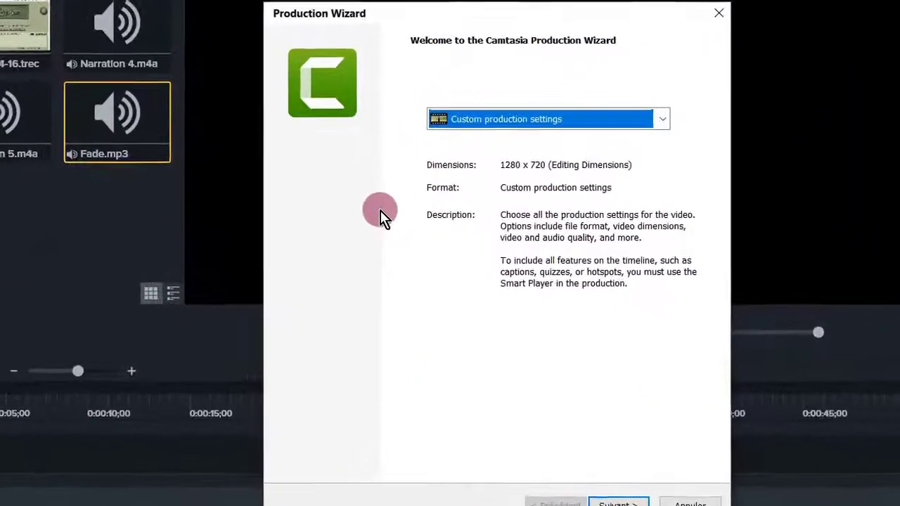
pyautogui.click(665, 118)
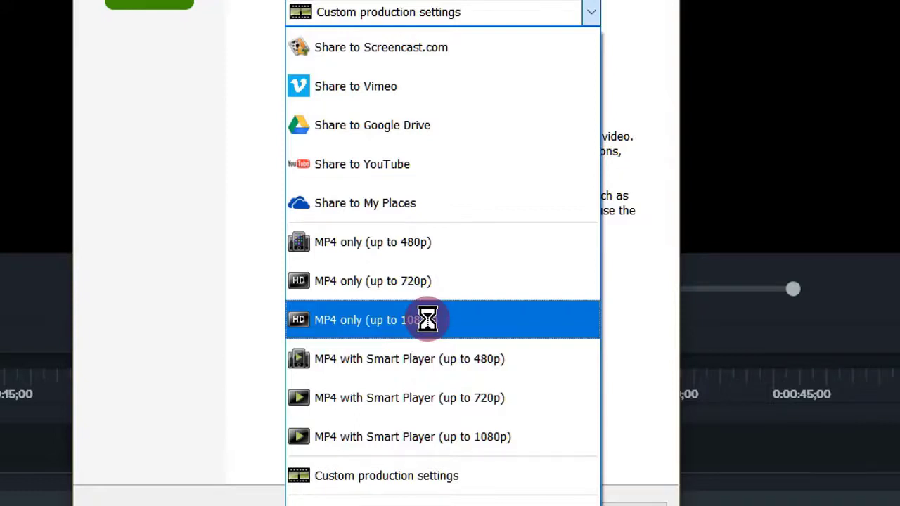
pyautogui.click(397, 282)
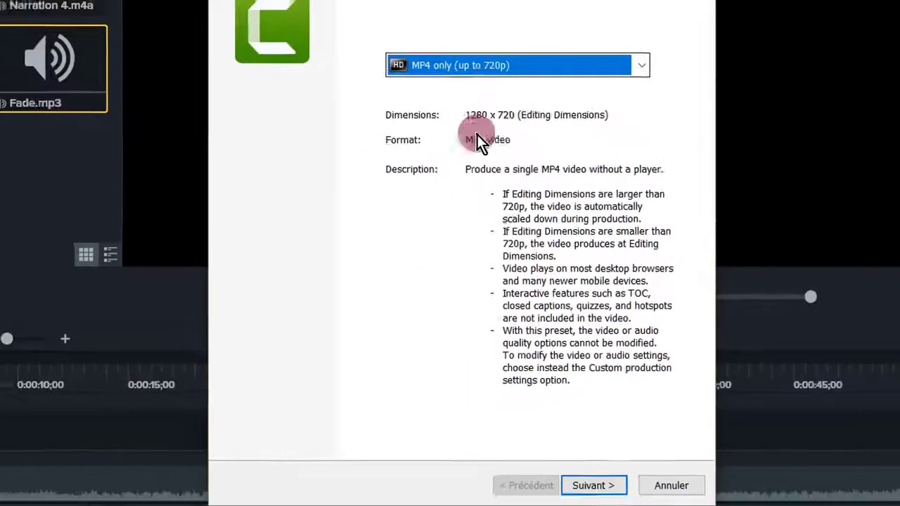
pyautogui.click(593, 487)
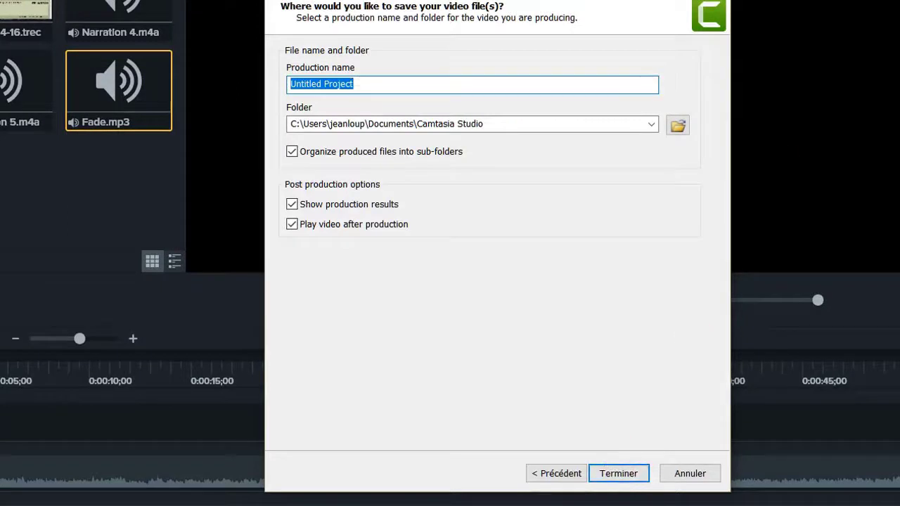
# Name the production "mon titre" and start rendering it to the default Camtasia Studio folder.
pyautogui.click(356, 83)
pyautogui.moveTo(355, 83); pyautogui.dragTo(282, 56)
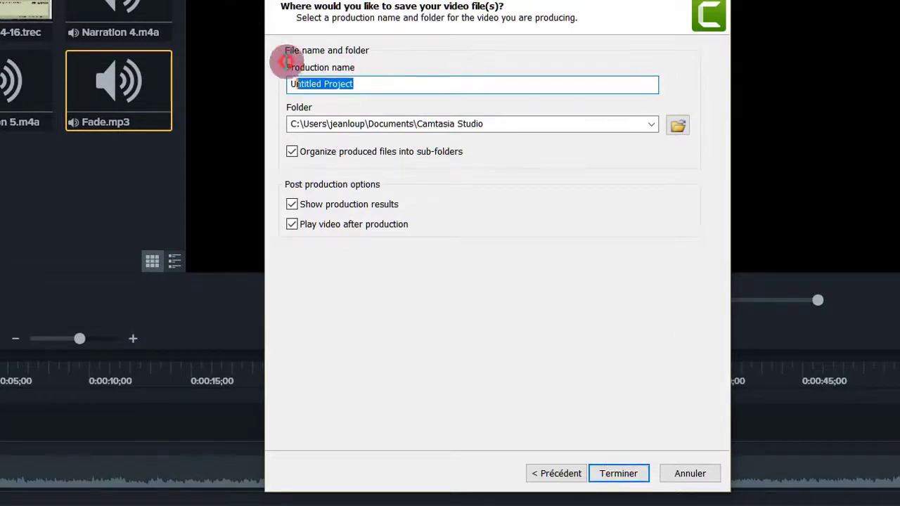
pyautogui.write('mon')
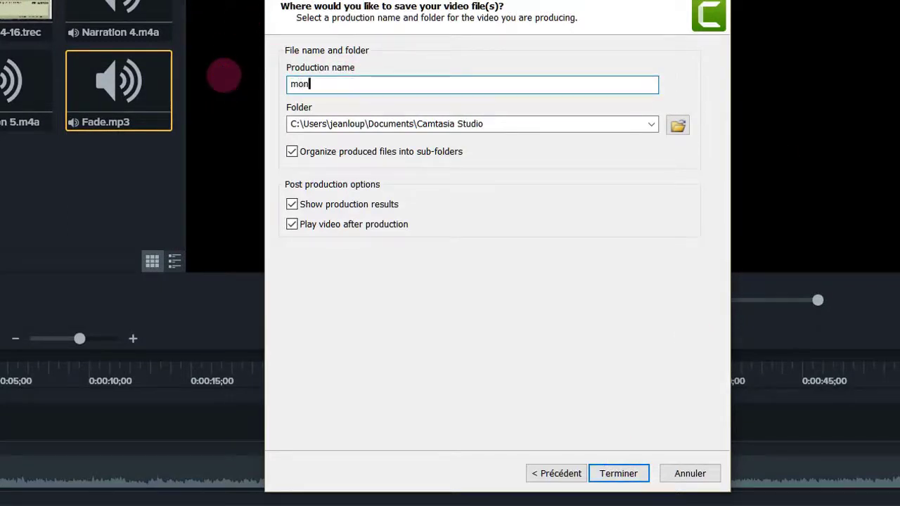
pyautogui.write(' titre')
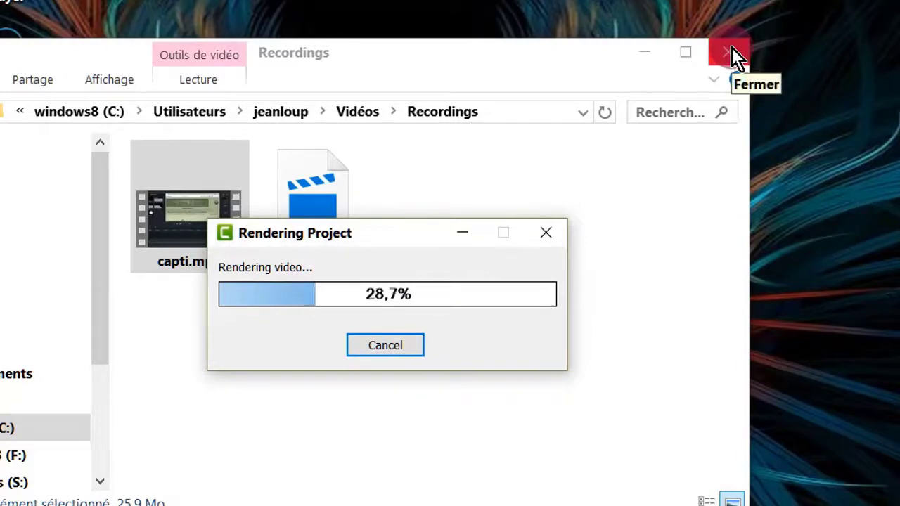
# Close the Recordings folder window and the video player that plays the produced video.
pyautogui.click(702, 109)
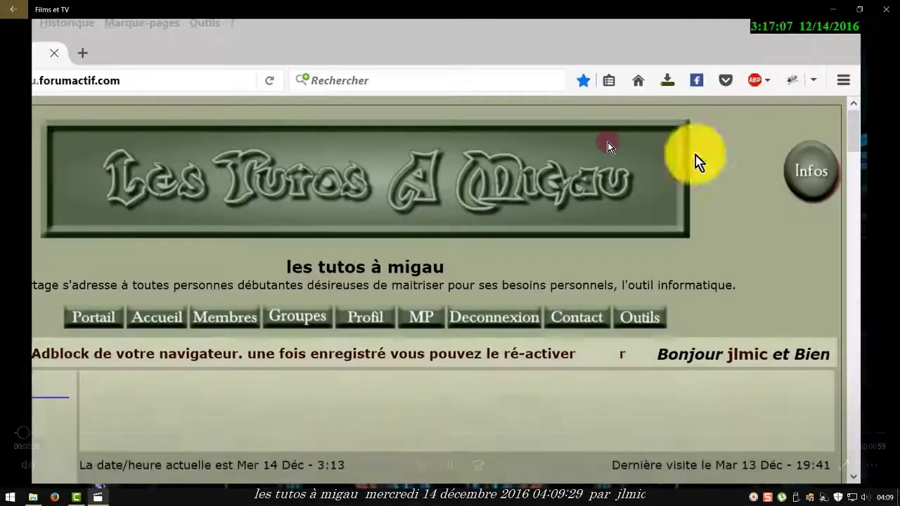
pyautogui.click(886, 13)
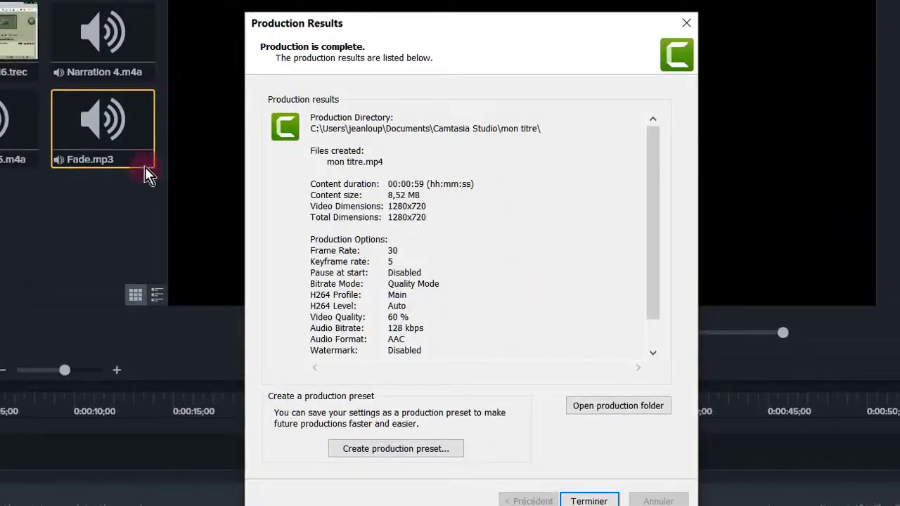
# Open the production folder, check the location of mon titre.mp4 inside the Camtasia Studio folder, and close the file window.
pyautogui.click(602, 408)
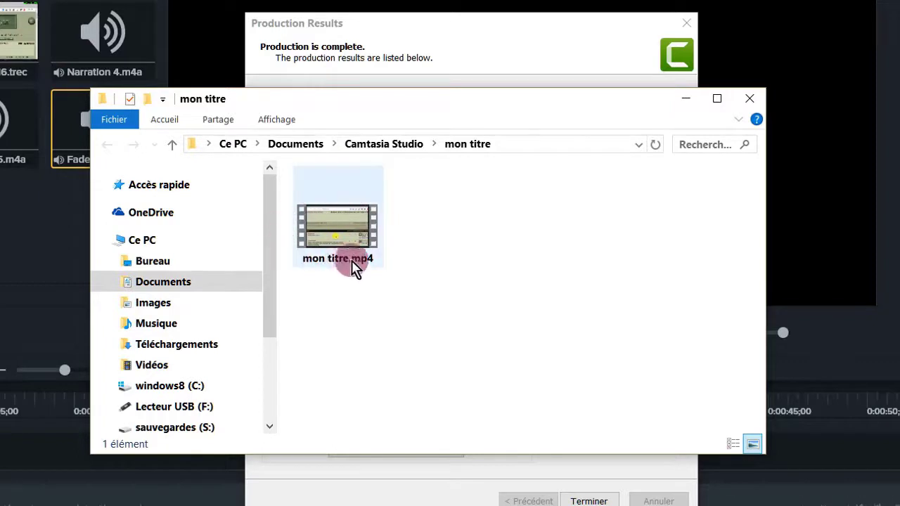
pyautogui.click(387, 144)
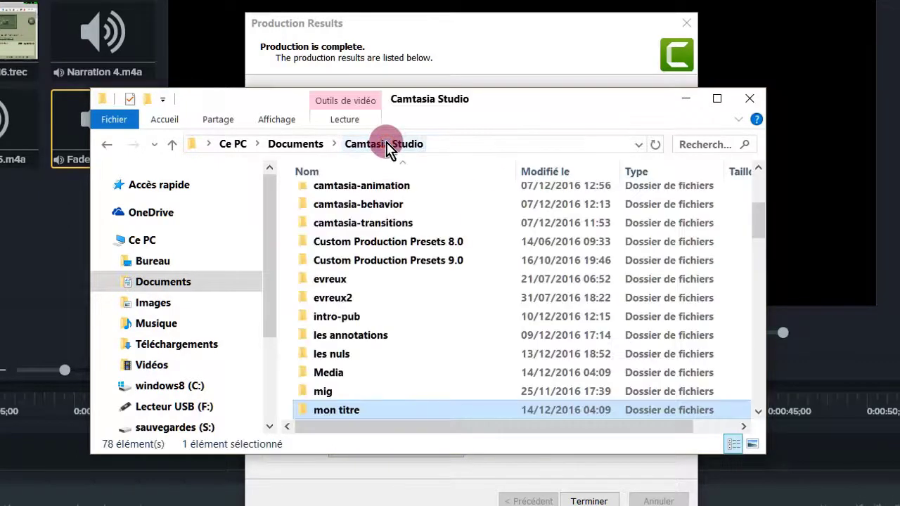
pyautogui.doubleClick(333, 411)
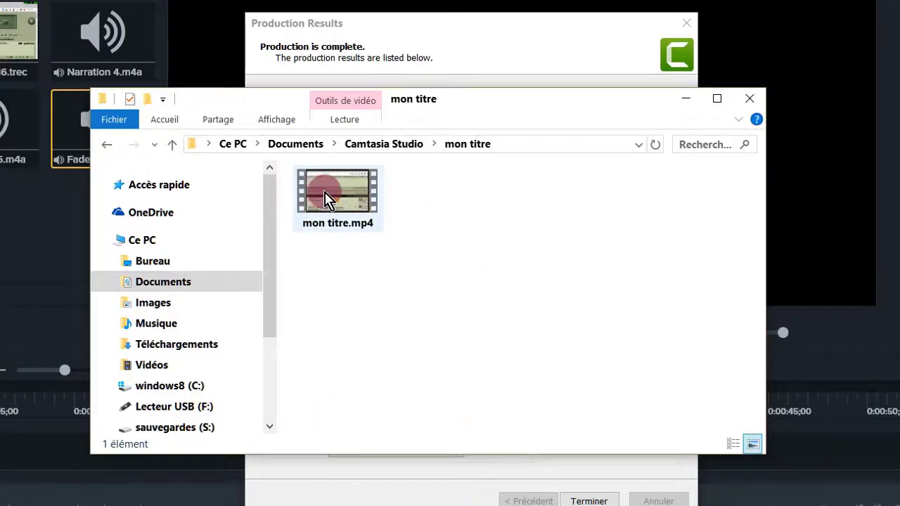
pyautogui.click(328, 200)
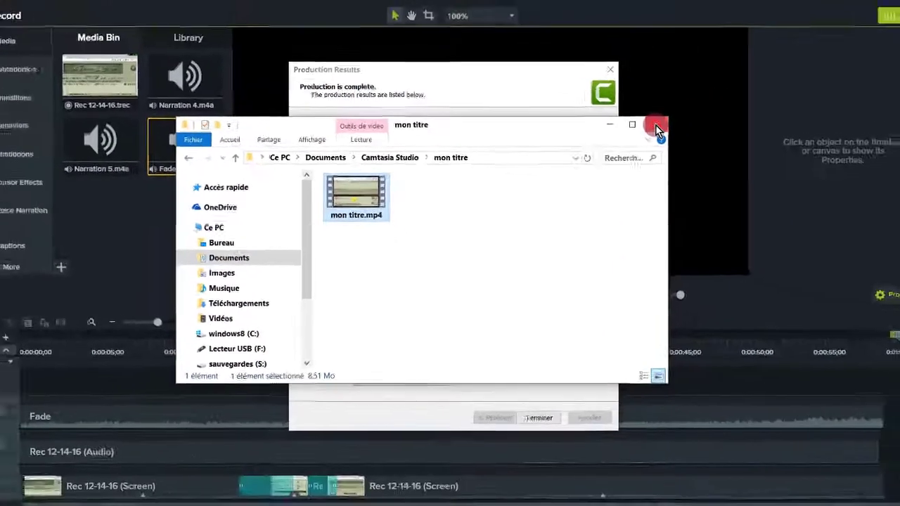
pyautogui.click(700, 113)
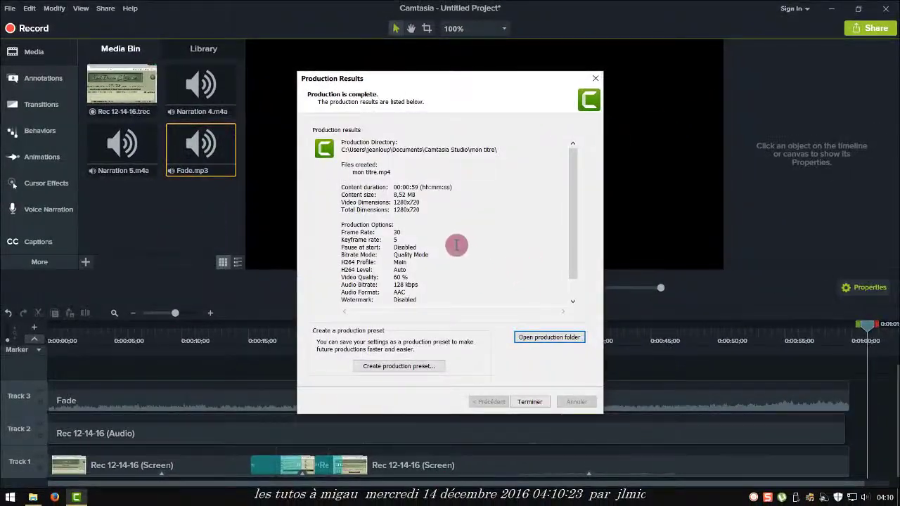
# Finish the production and save the project as Untitled Project.tscproj in the "mon titre" folder inside Camtasia Studio.
pyautogui.click(523, 403)
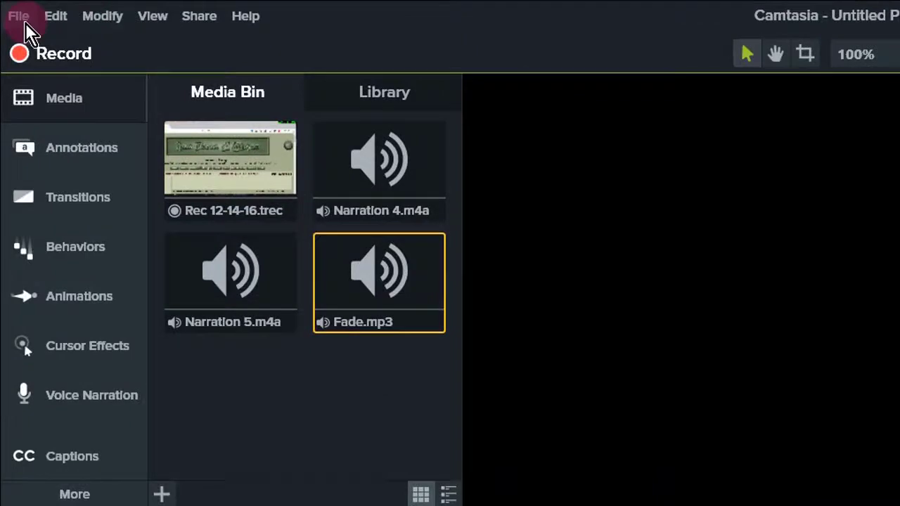
pyautogui.click(19, 17)
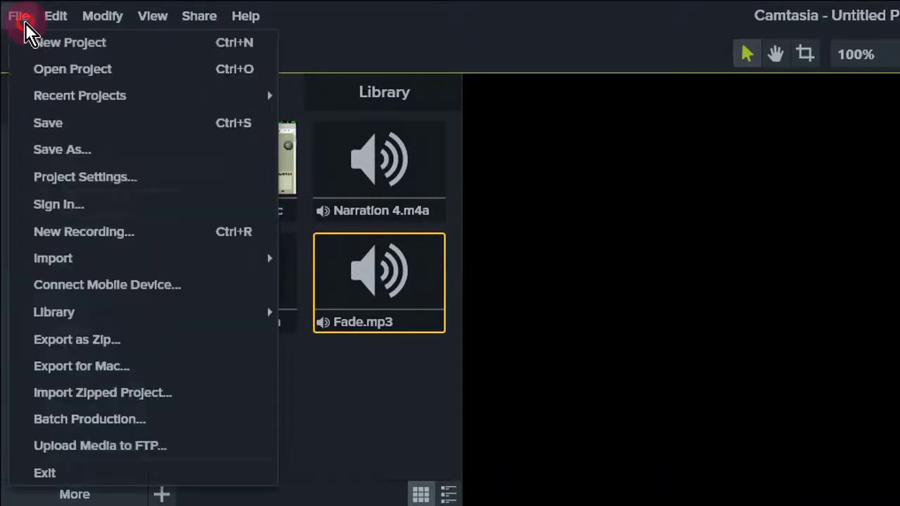
pyautogui.click(74, 154)
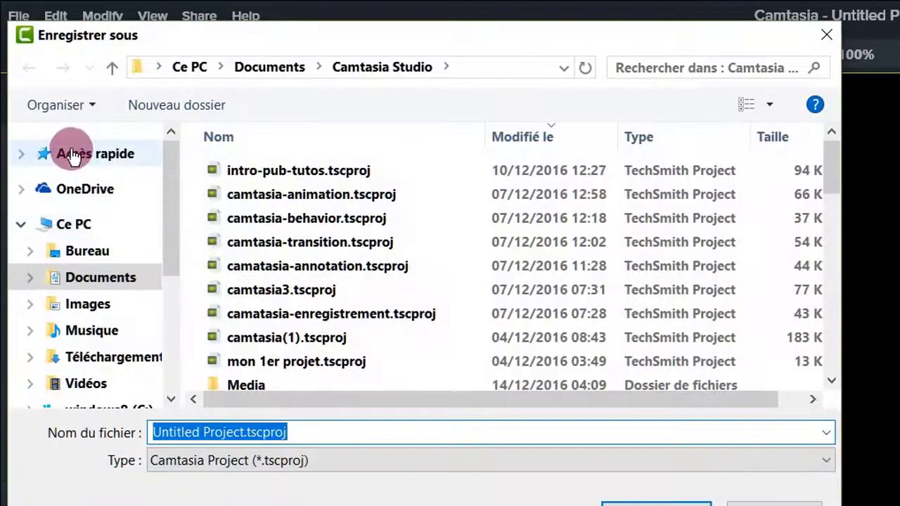
pyautogui.click(175, 432)
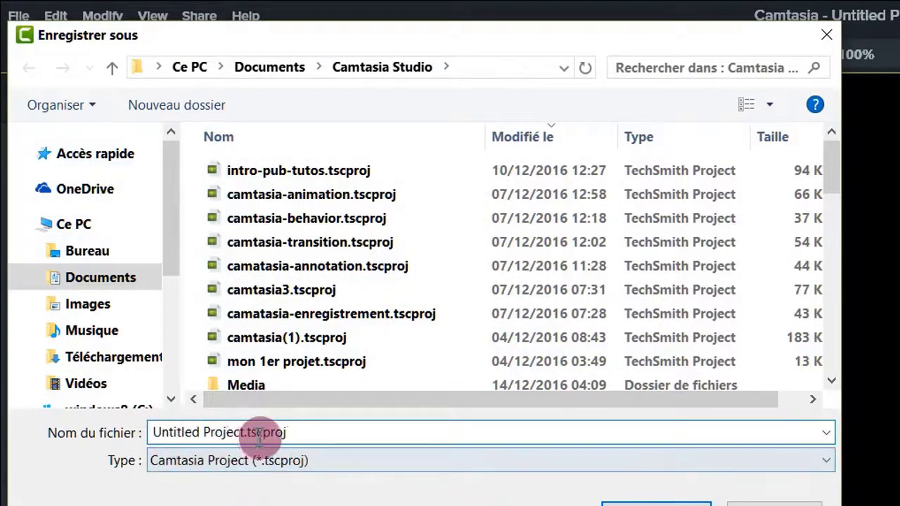
pyautogui.moveTo(264, 433); pyautogui.dragTo(112, 421)
pyautogui.write('mon ')
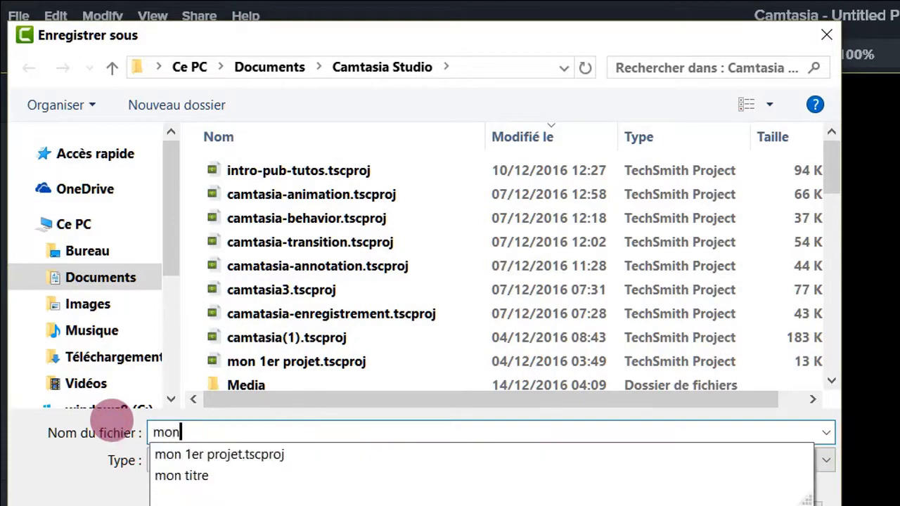
pyautogui.write('titre')
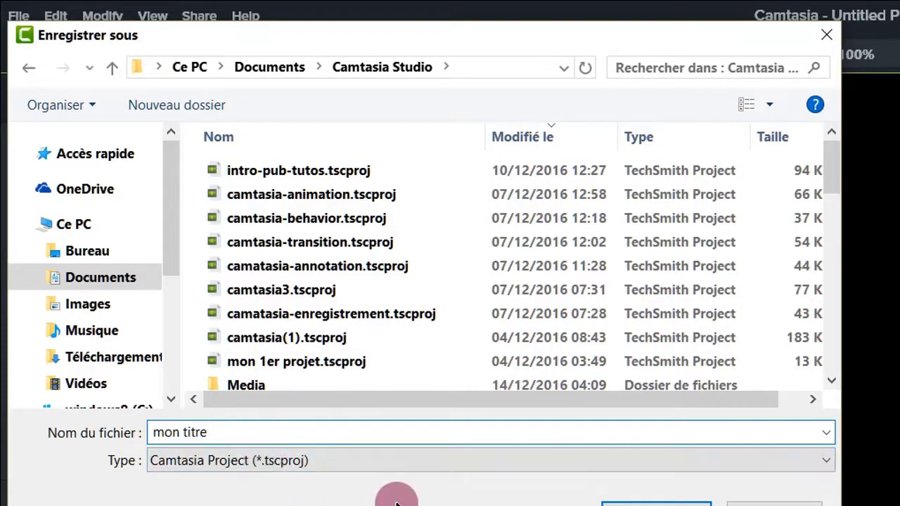
pyautogui.click(628, 504)
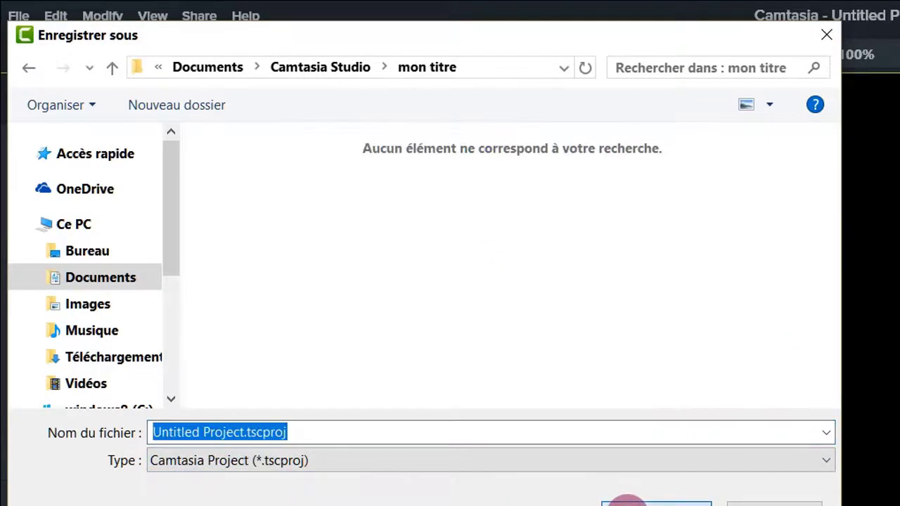
pyautogui.click(628, 503)
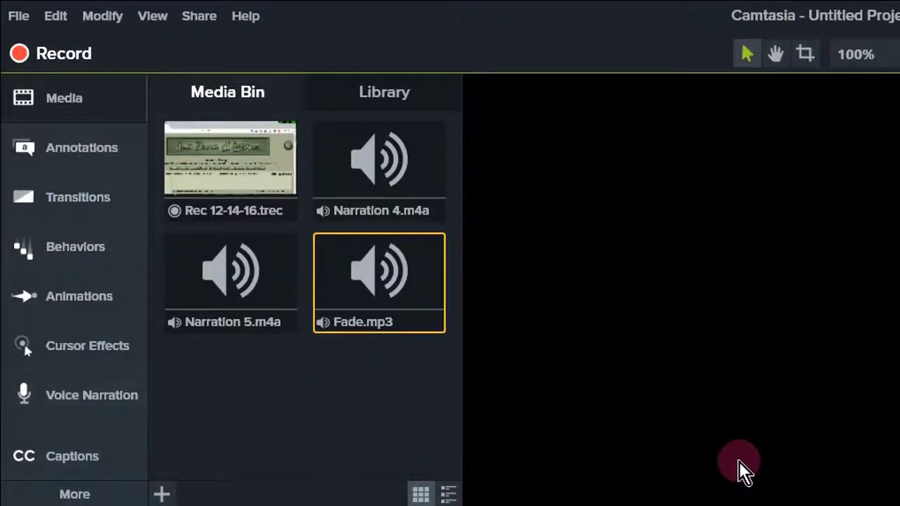
# Open Untitled Project.tscproj from the "mon titre" folder inside Camtasia Studio and select the Fade music clip on Track 3.
pyautogui.click(19, 16)
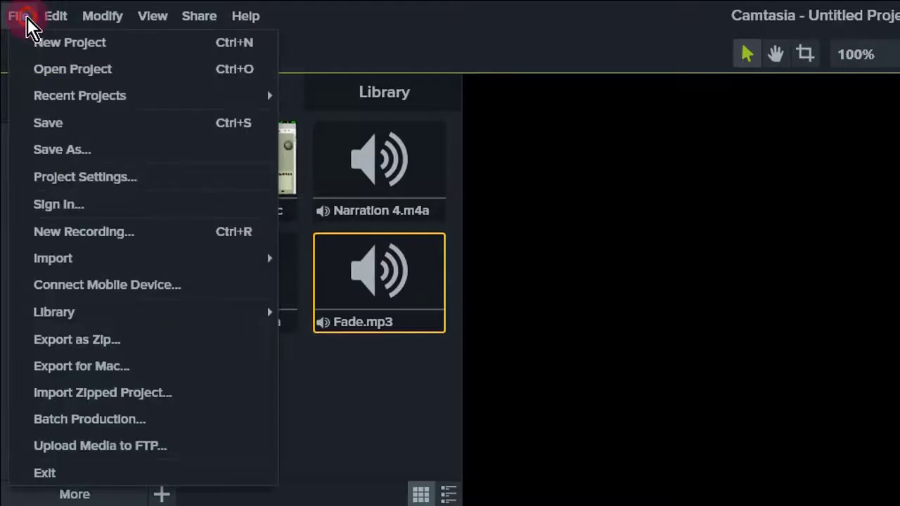
pyautogui.click(76, 67)
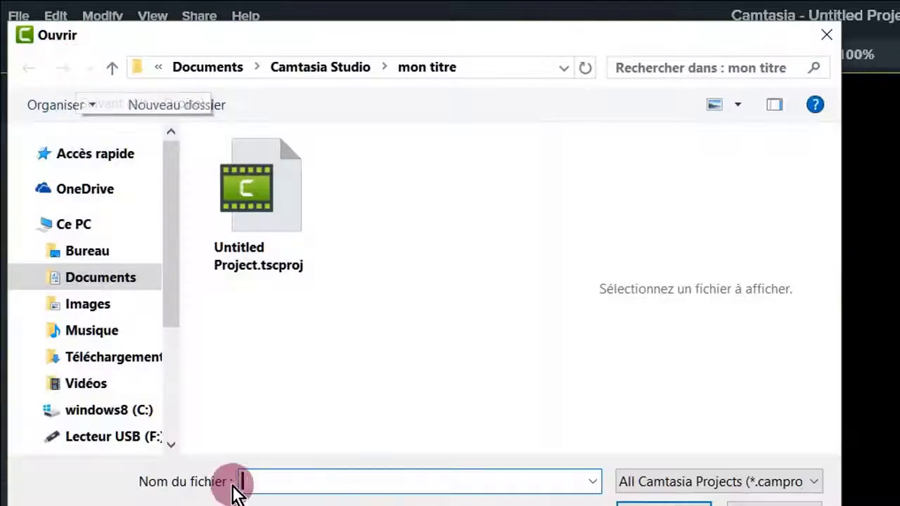
pyautogui.click(421, 63)
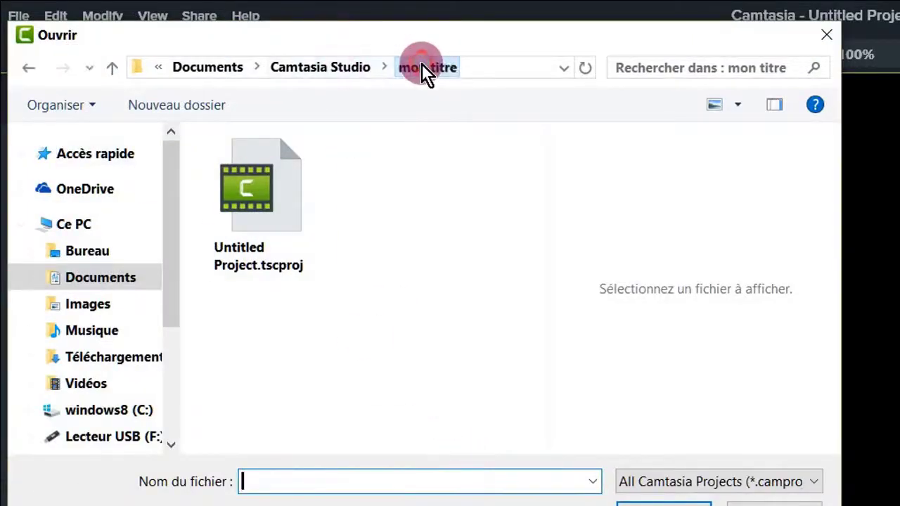
pyautogui.click(327, 65)
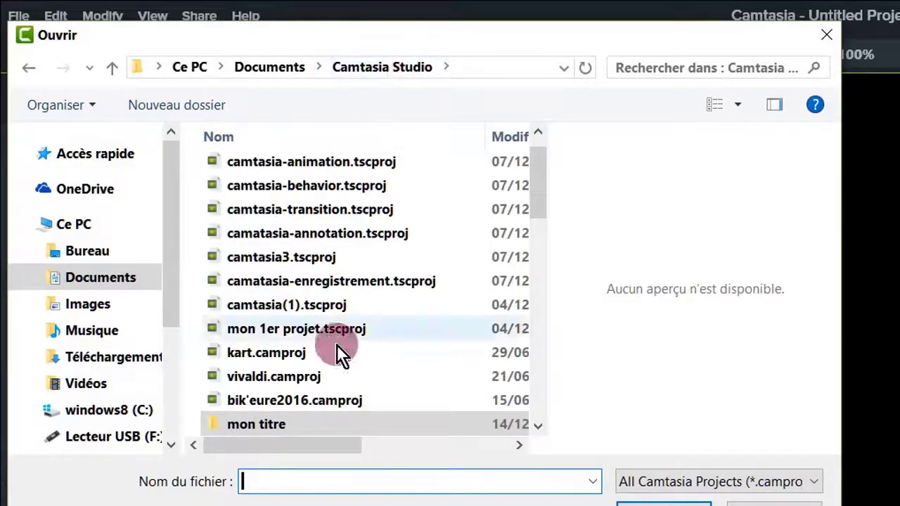
pyautogui.click(249, 424)
pyautogui.doubleClick(249, 424)
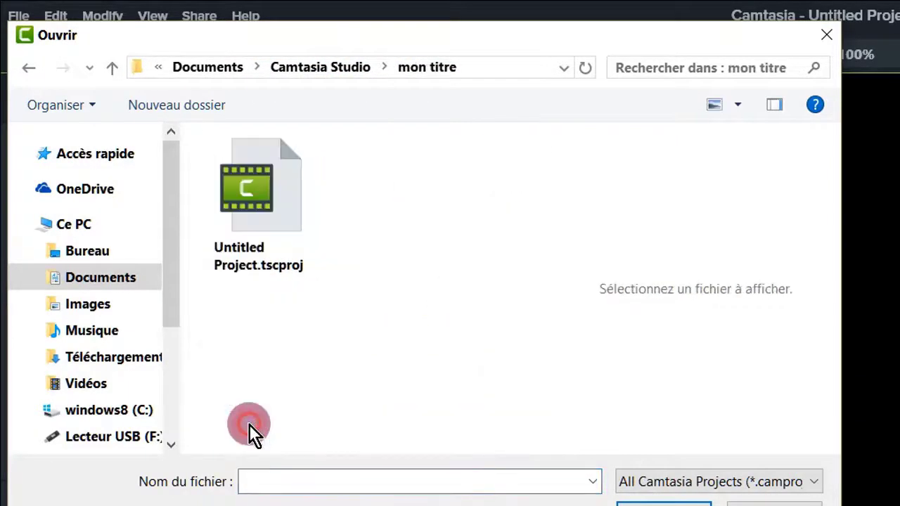
pyautogui.click(242, 193)
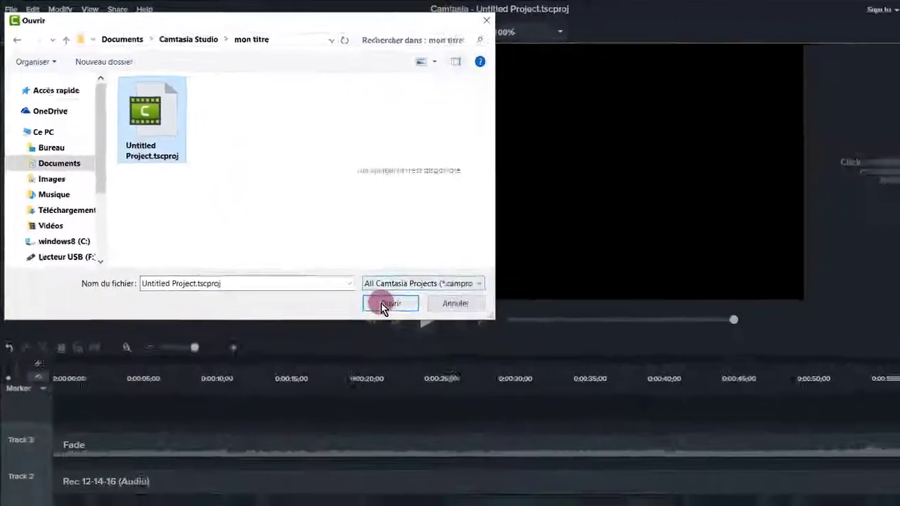
pyautogui.click(390, 303)
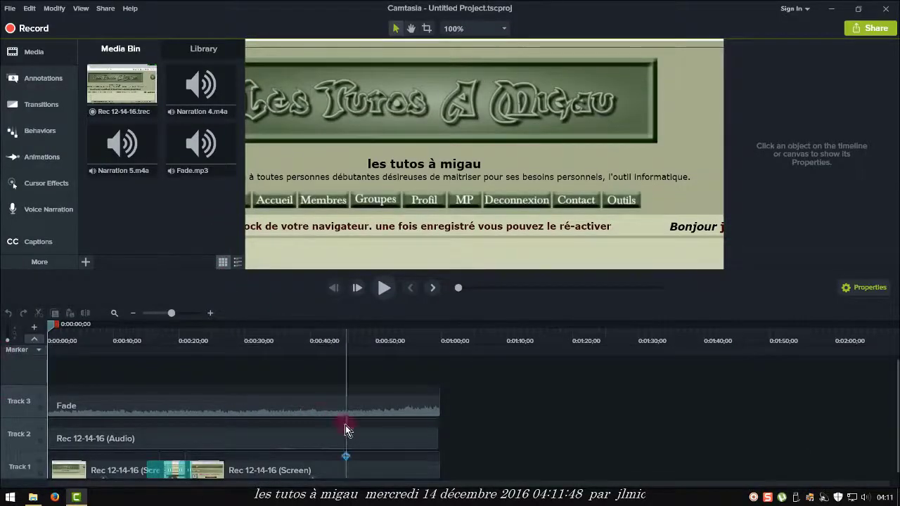
pyautogui.click(244, 402)
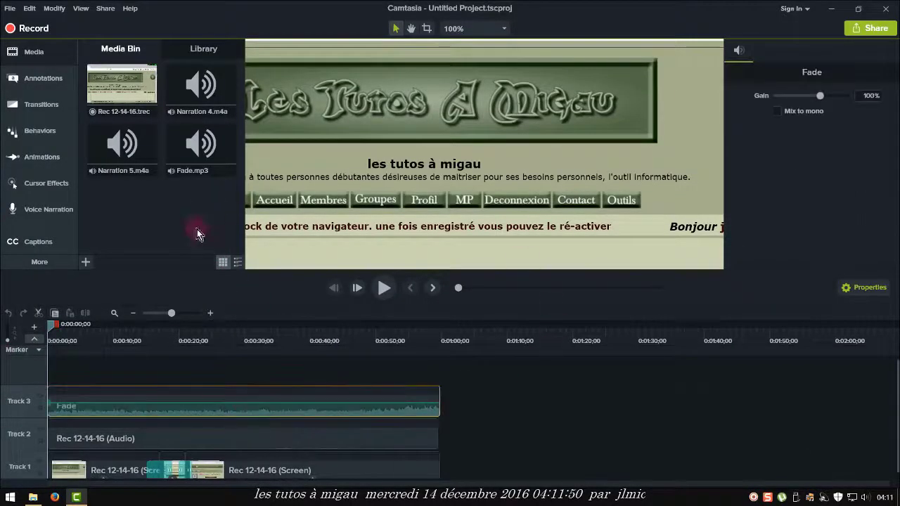